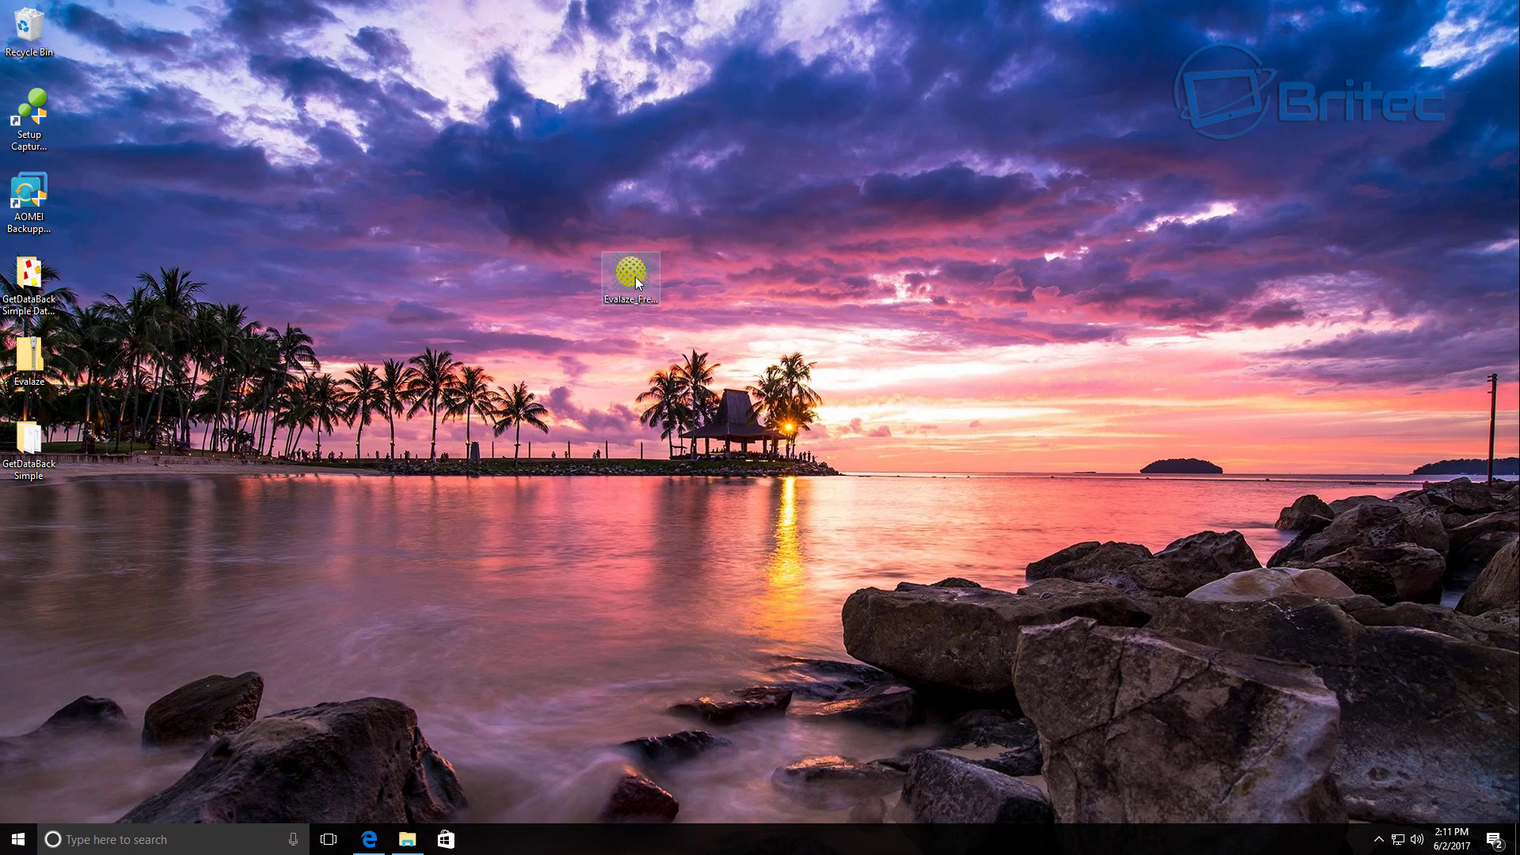
Launch Evalaze Free-Edition from the desktop, dismiss its welcome page and clear the browser window out of the way.
mouse_move(634, 277)
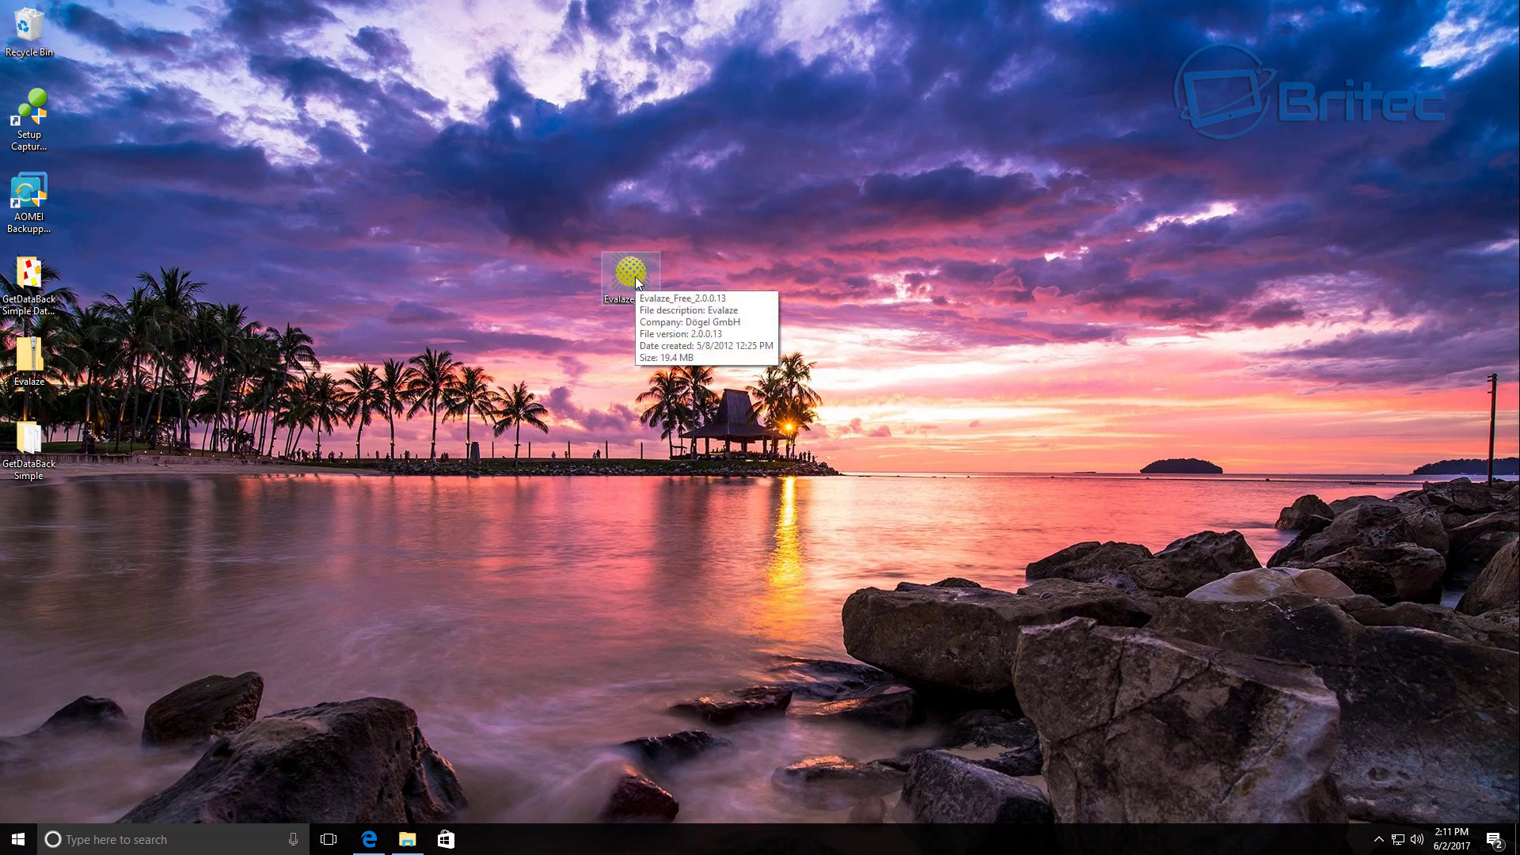
double_click(635, 277)
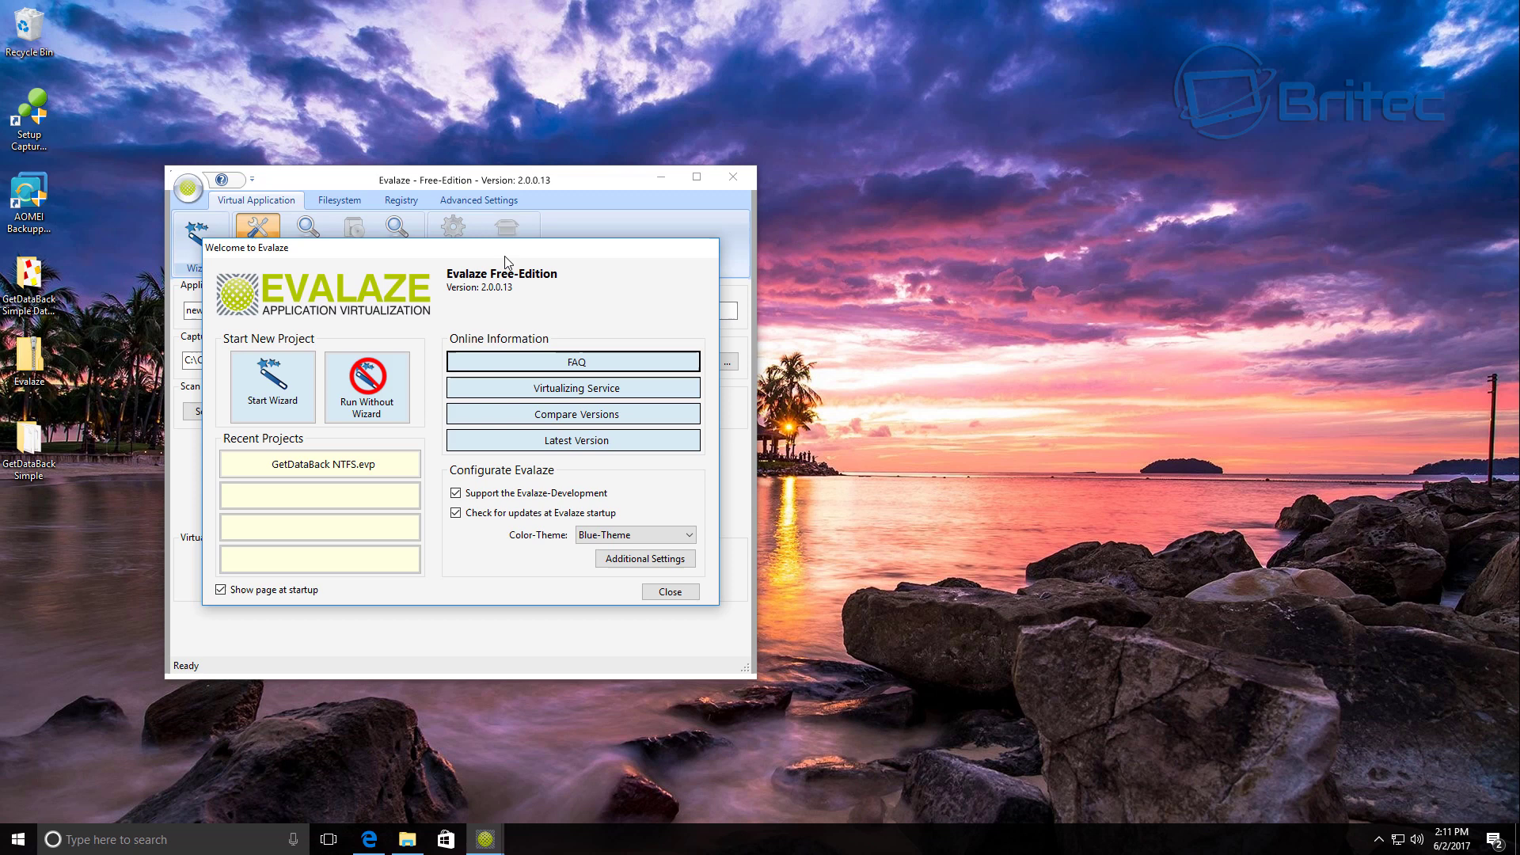
left_click(665, 594)
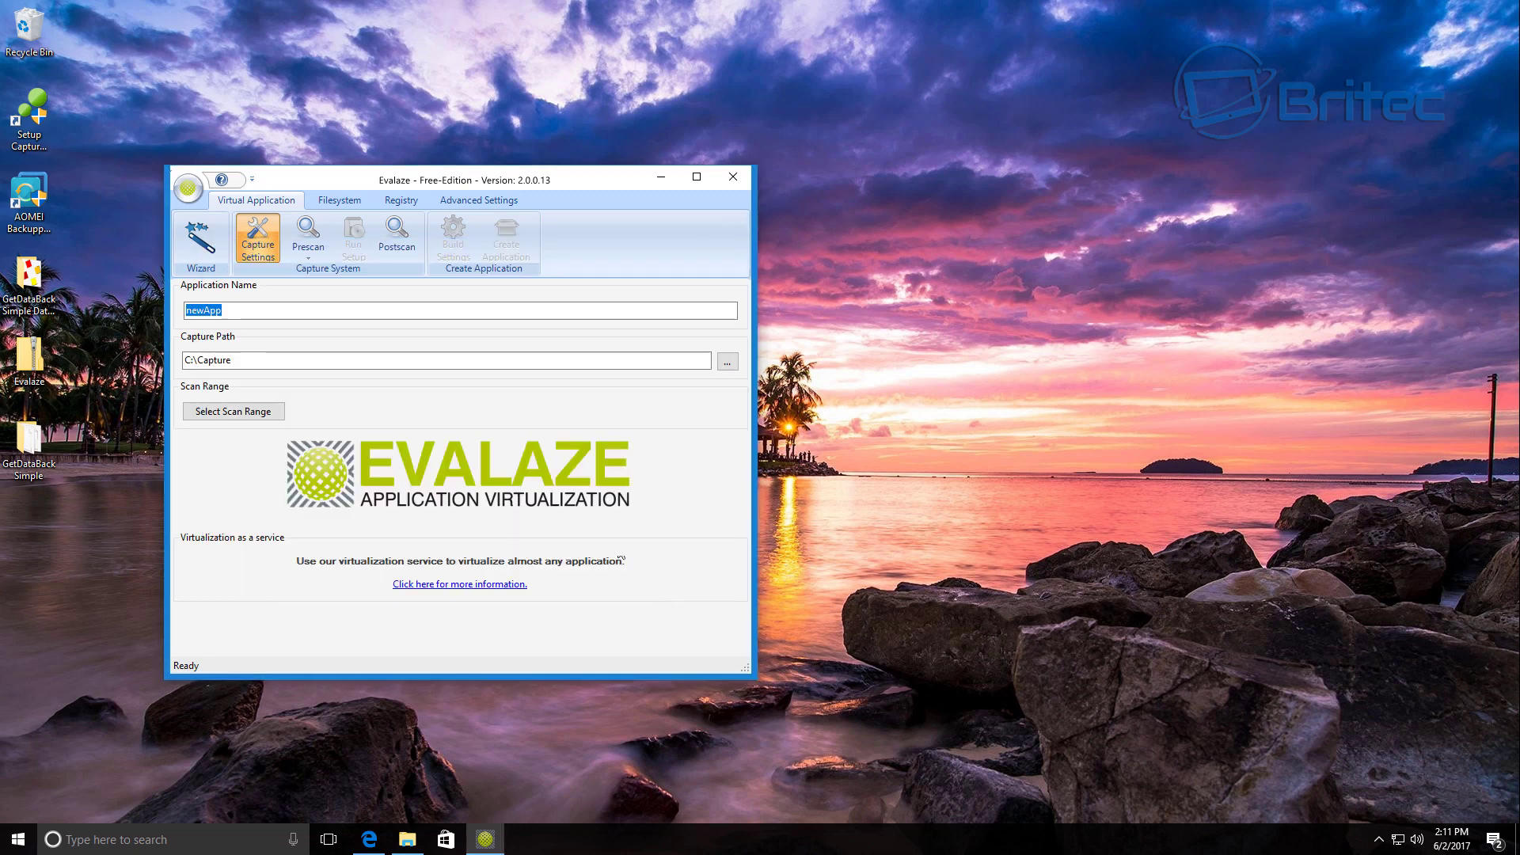
left_click_drag(363, 180, 678, 168)
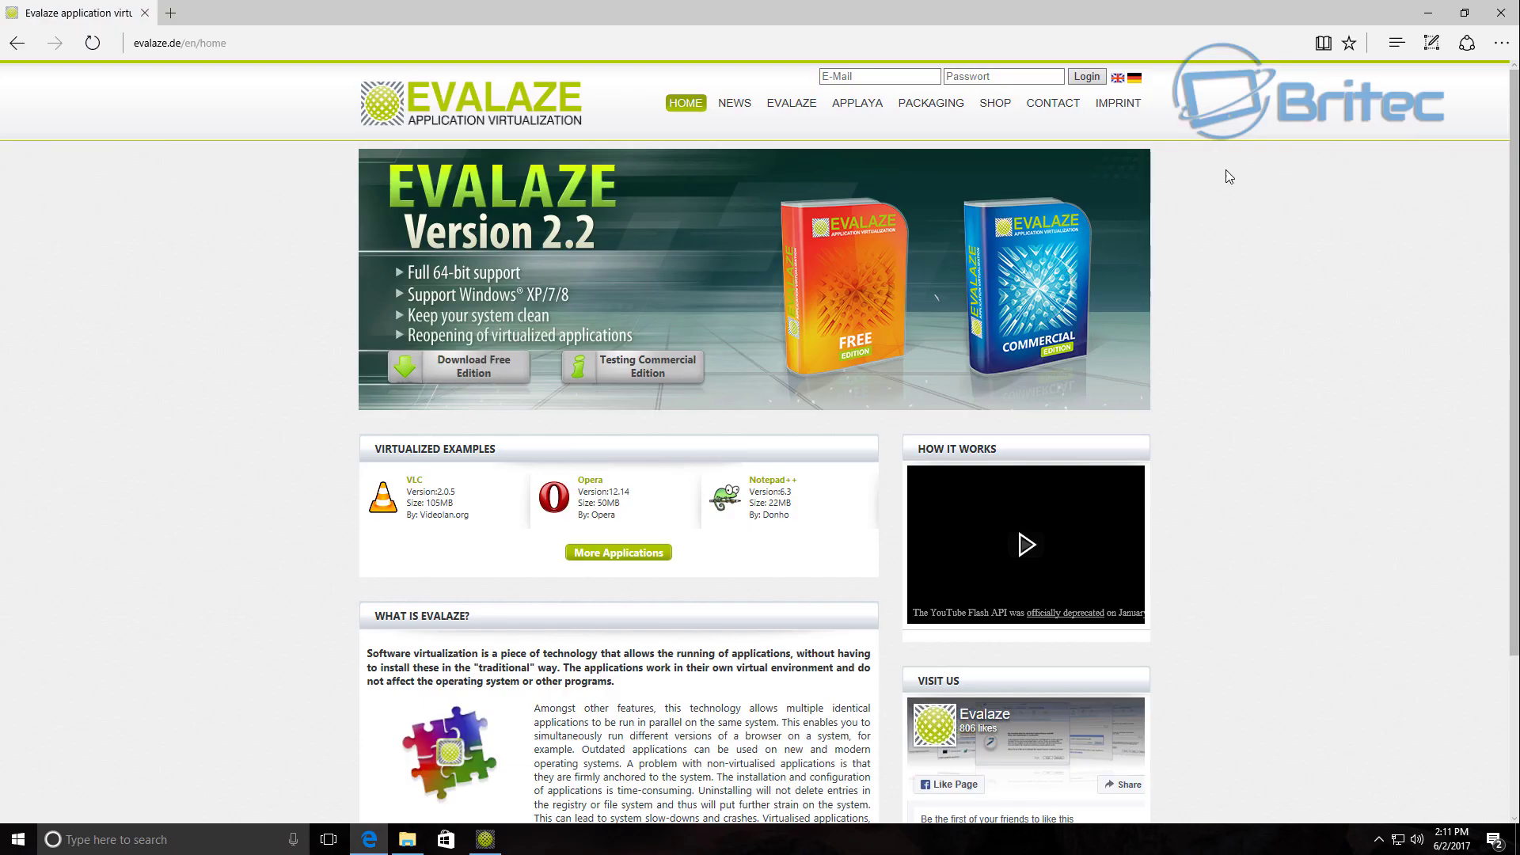
left_click(1440, 14)
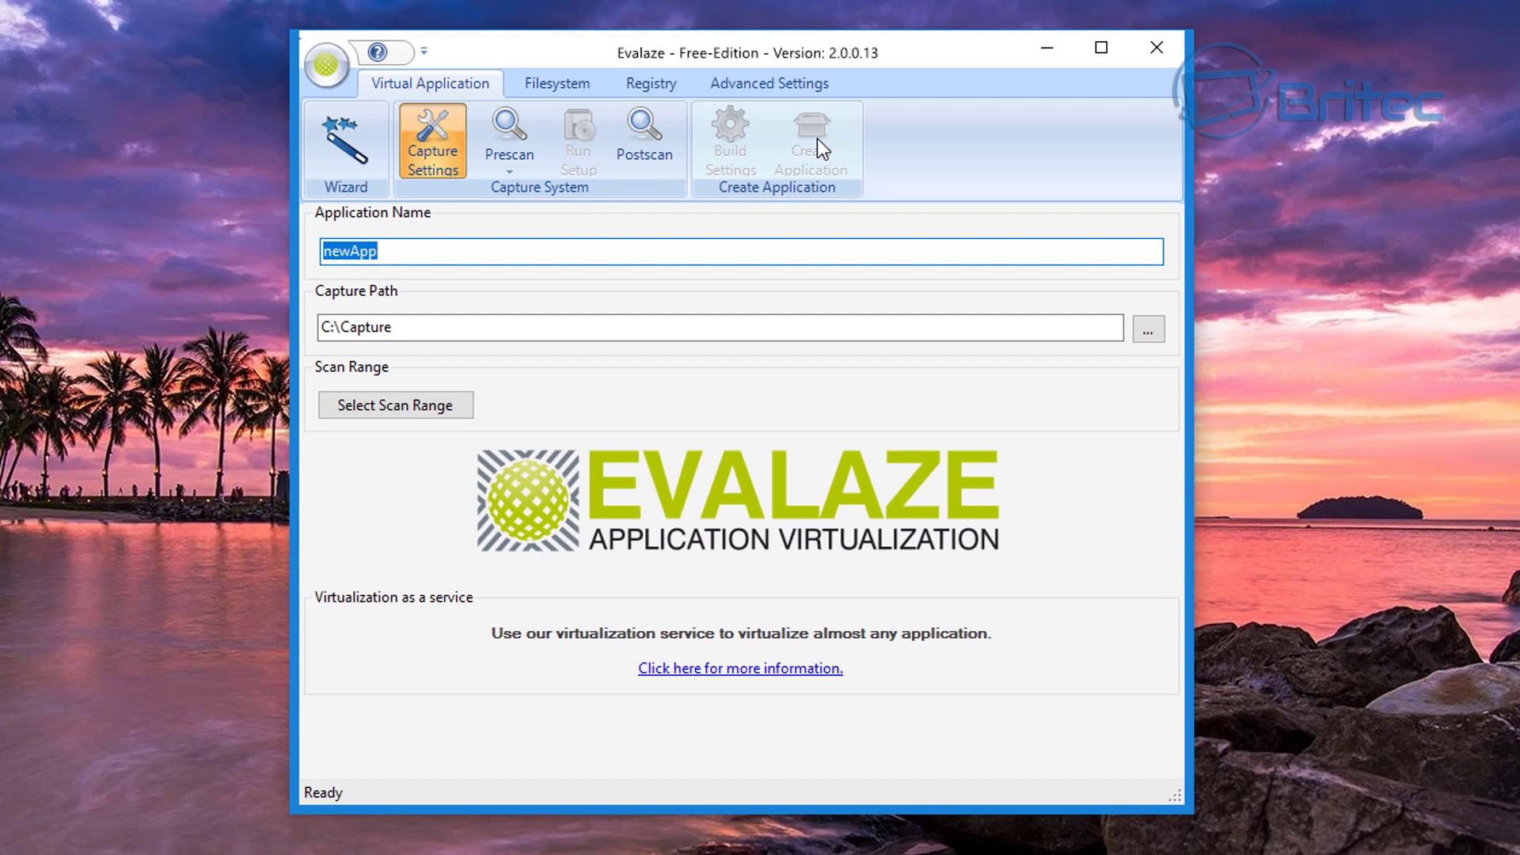
Start the capture wizard and name the application to be virtualized GetDataBack NTFS.
left_click(342, 157)
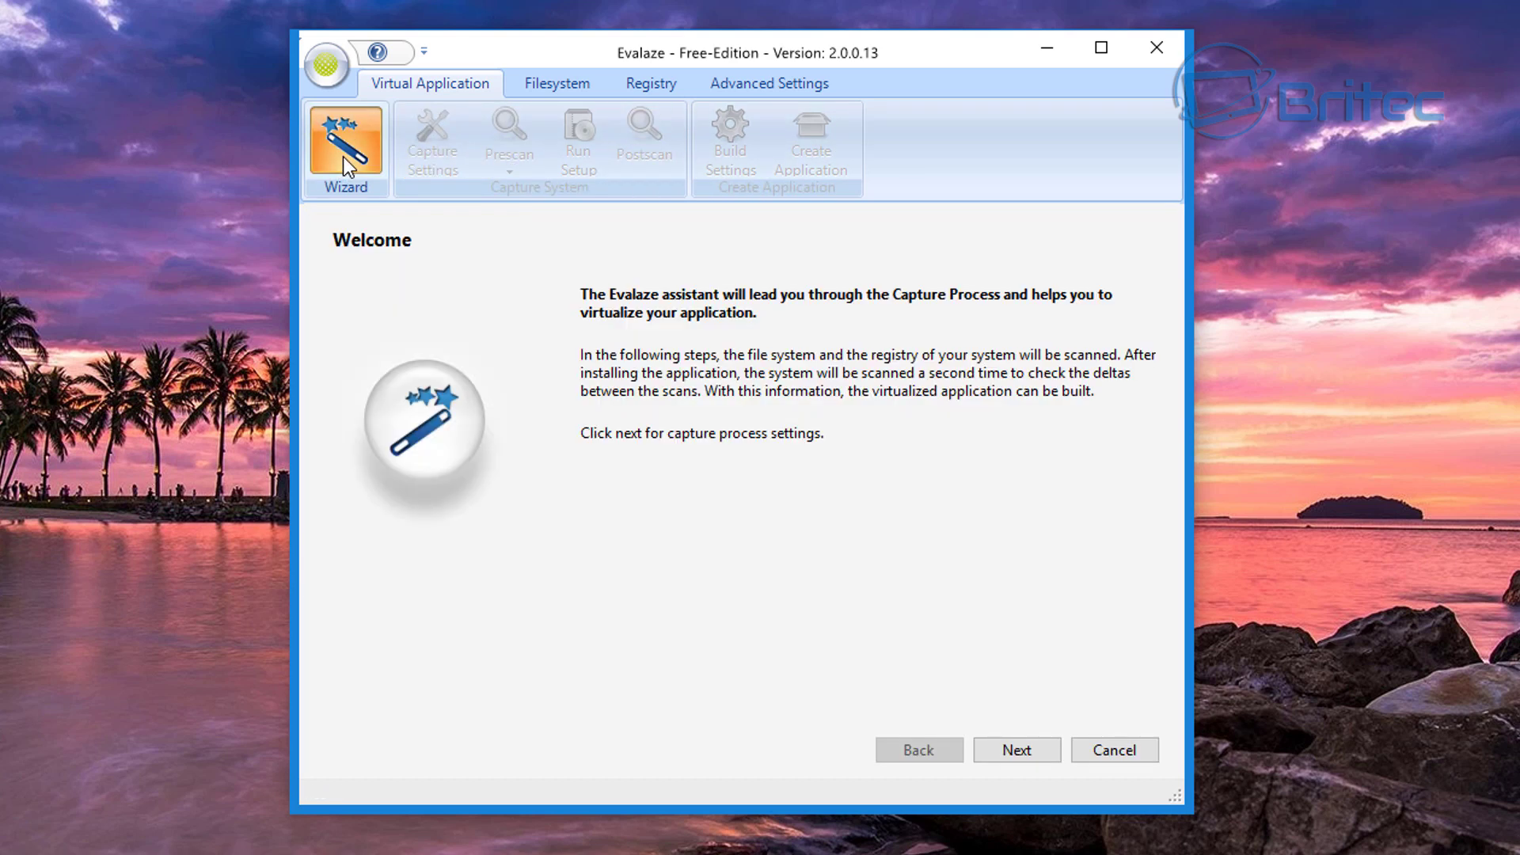
left_click(1017, 750)
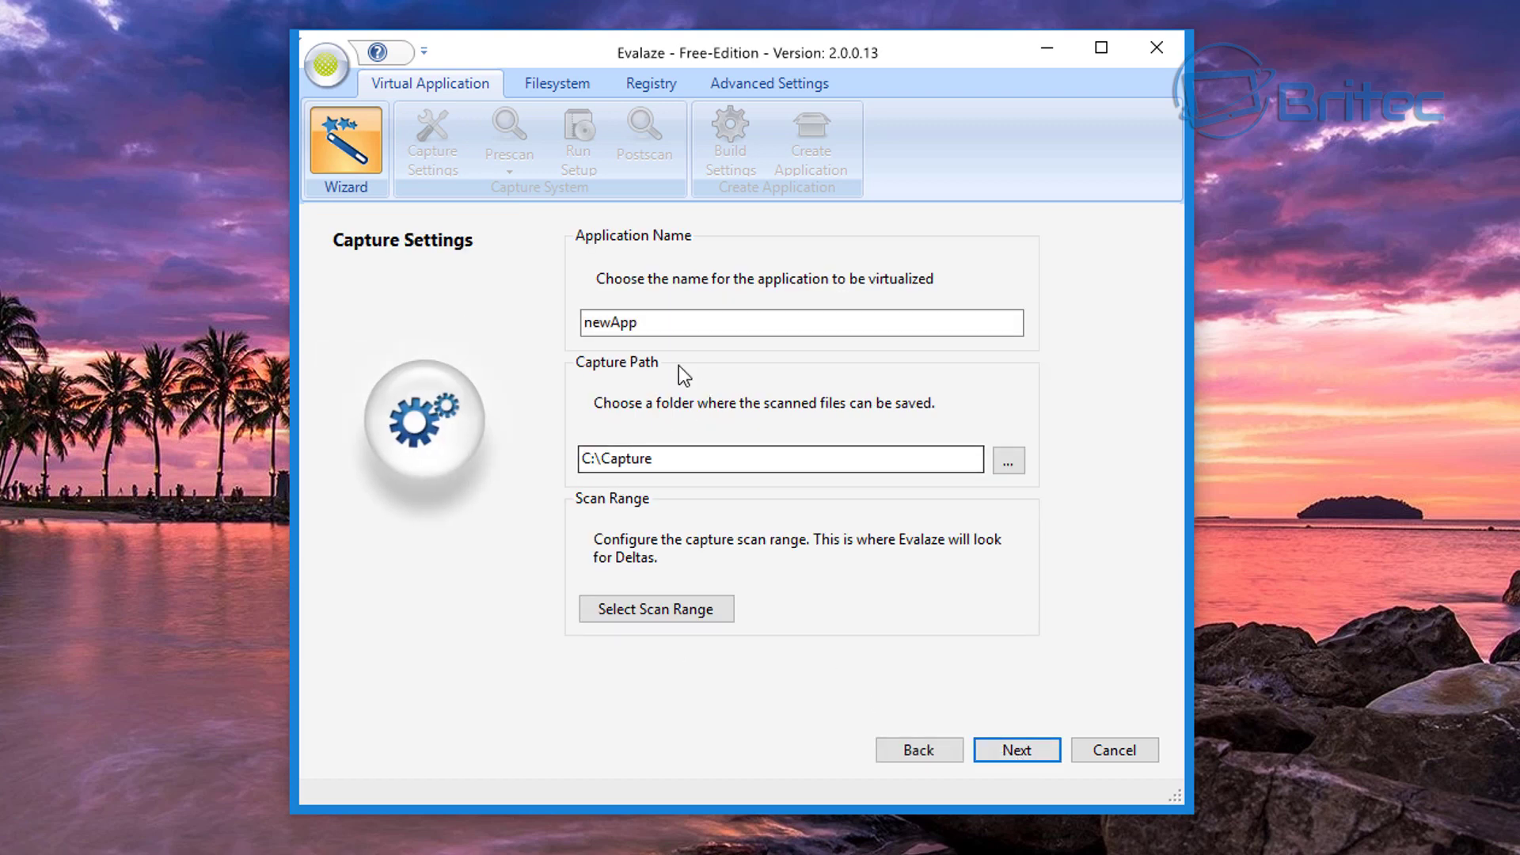
double_click(642, 321)
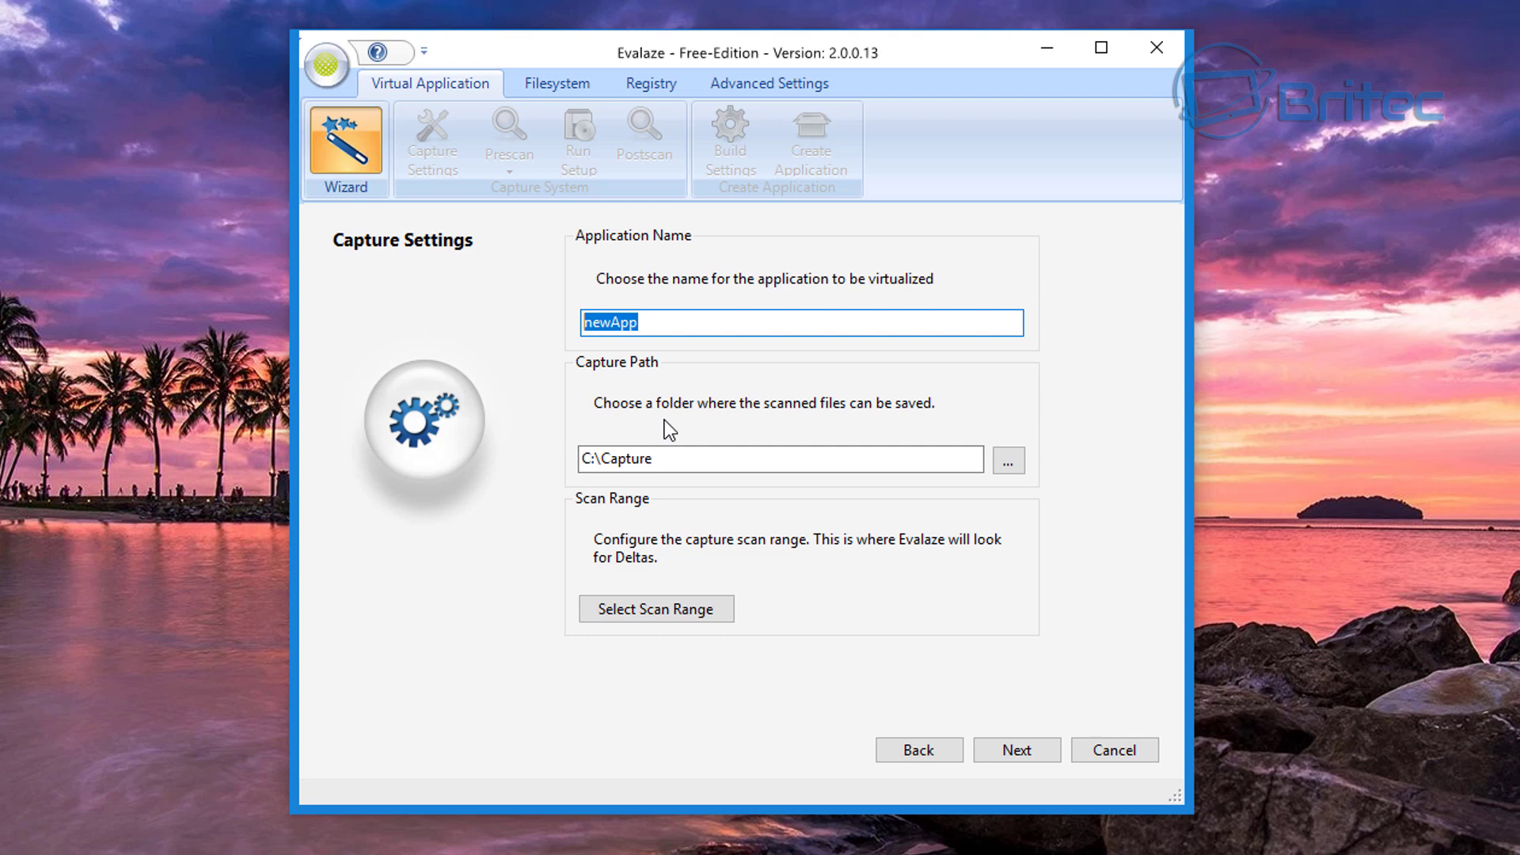
type("GetDataBack NT")
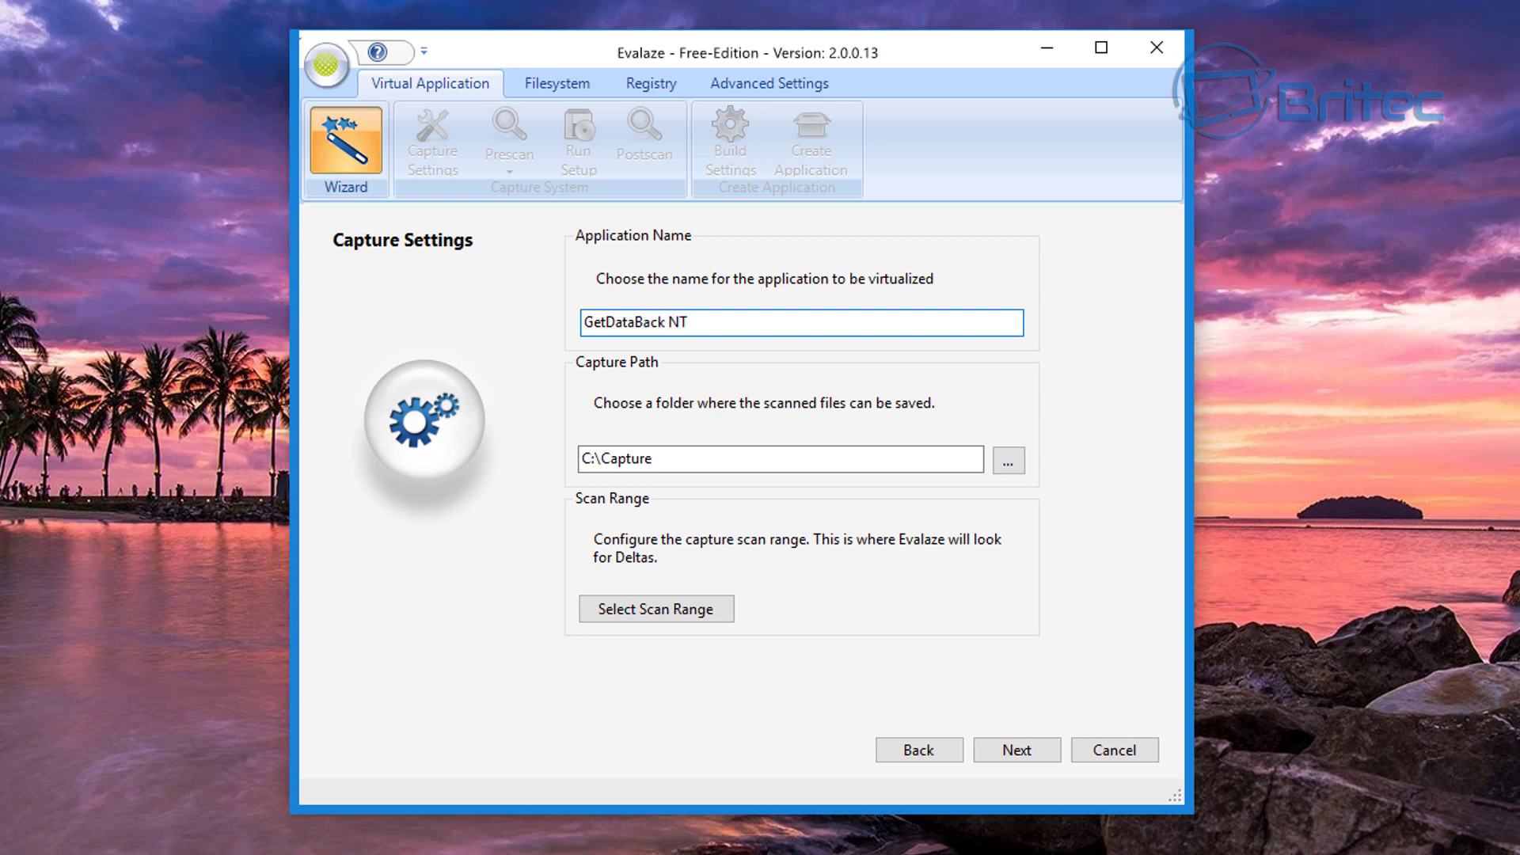
type("FS")
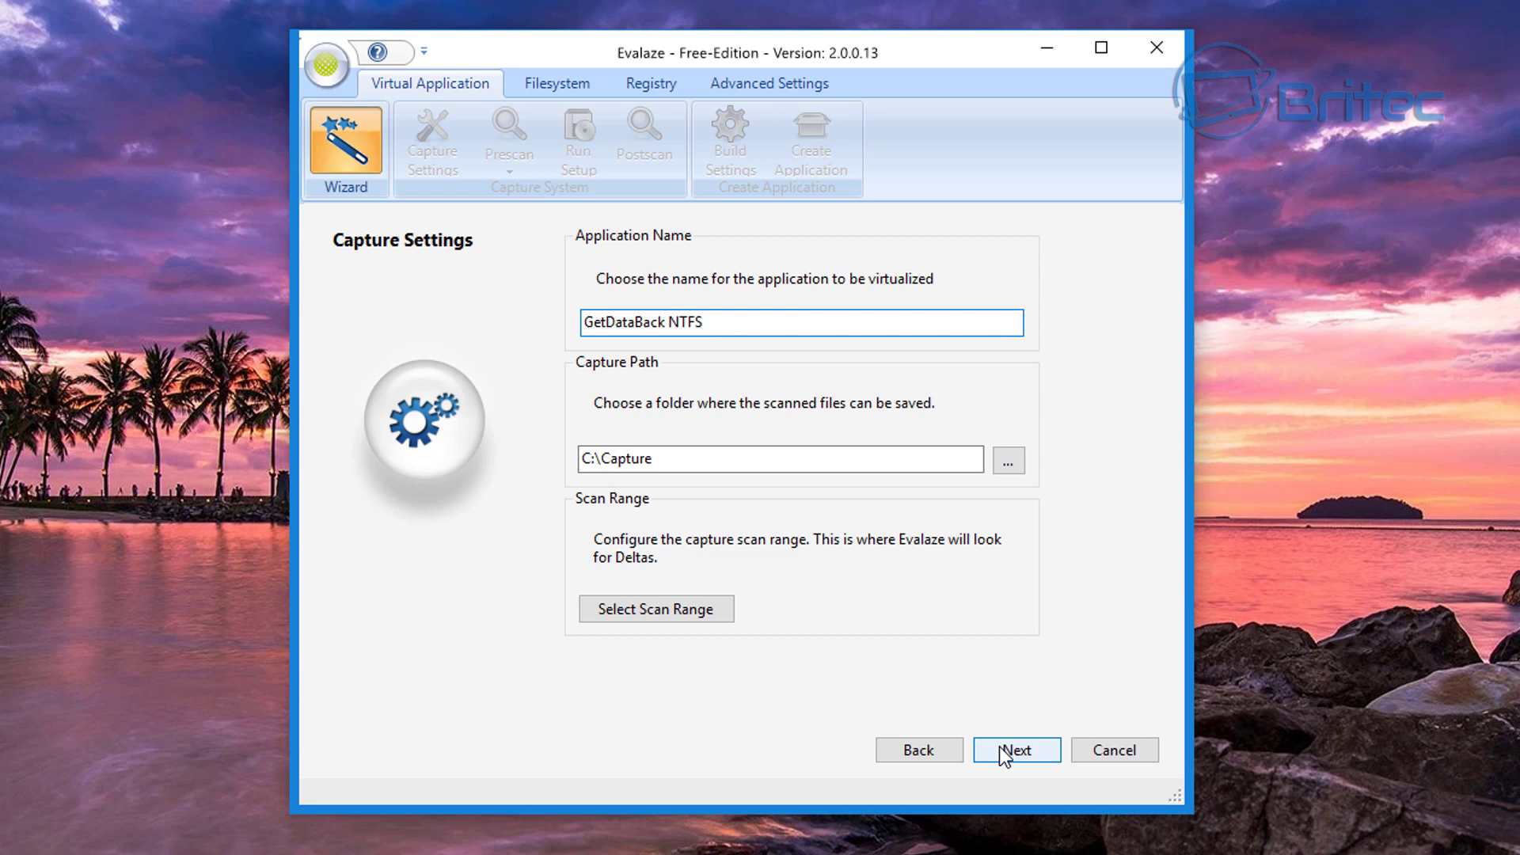
Accept the scan range covering C:\, HKEY_LOCAL_MACHINE and HKEY_USERS, and run the prescan.
left_click(1024, 752)
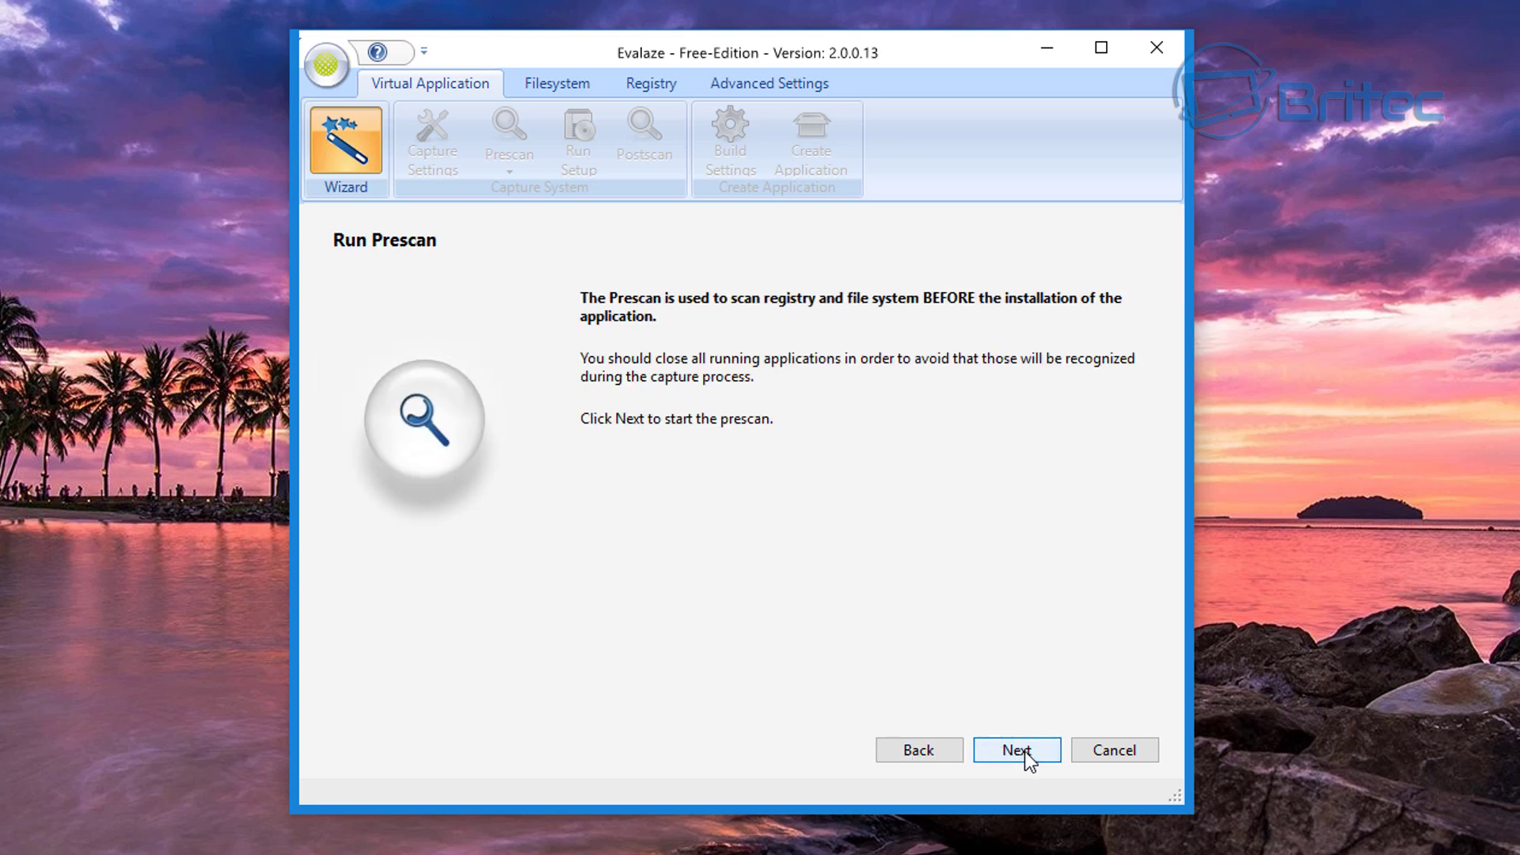
left_click(917, 750)
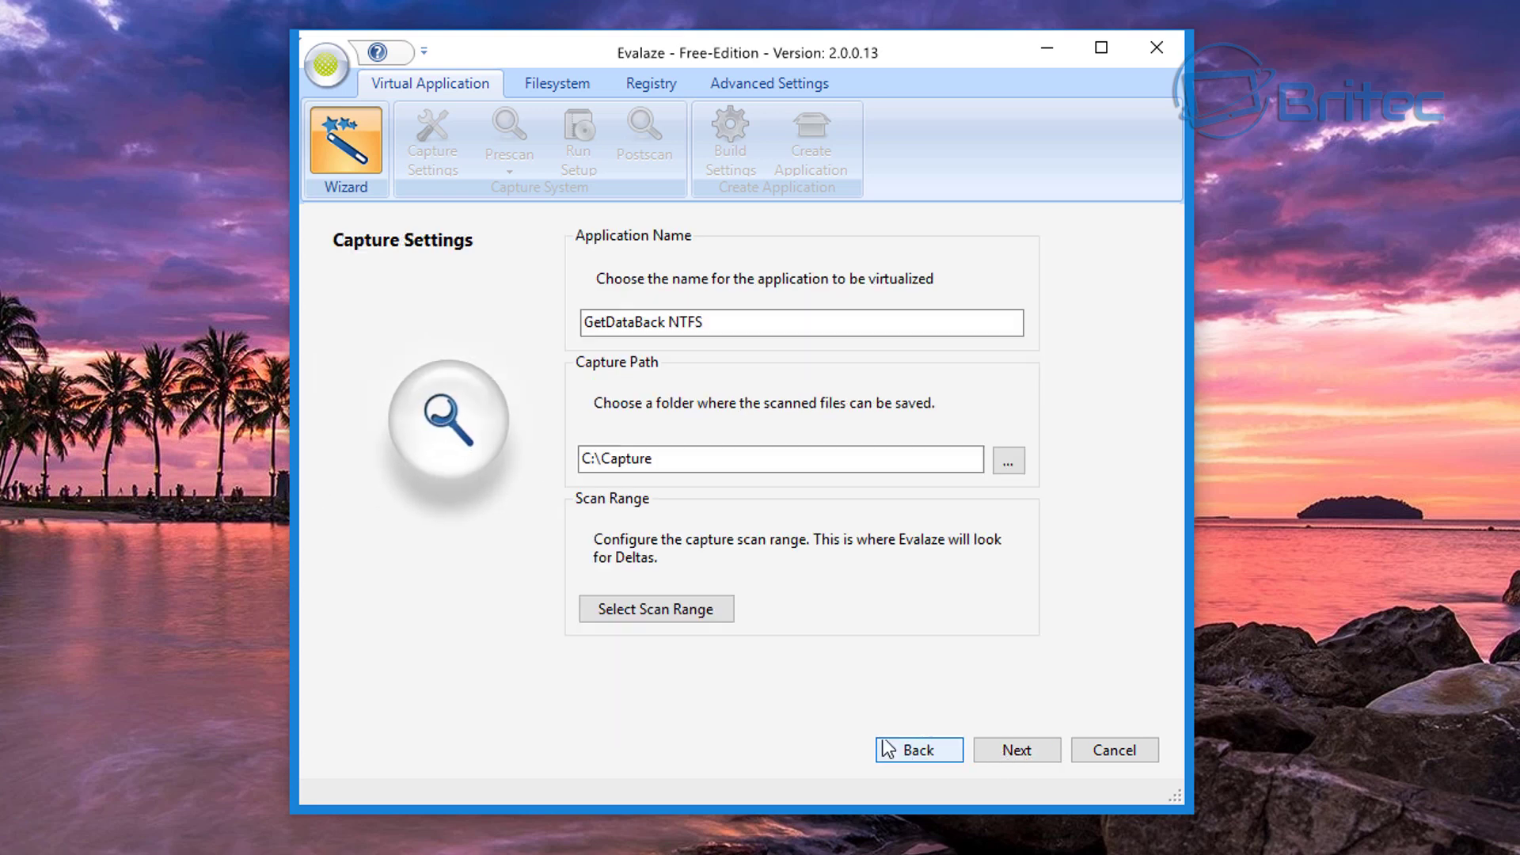
left_click(643, 616)
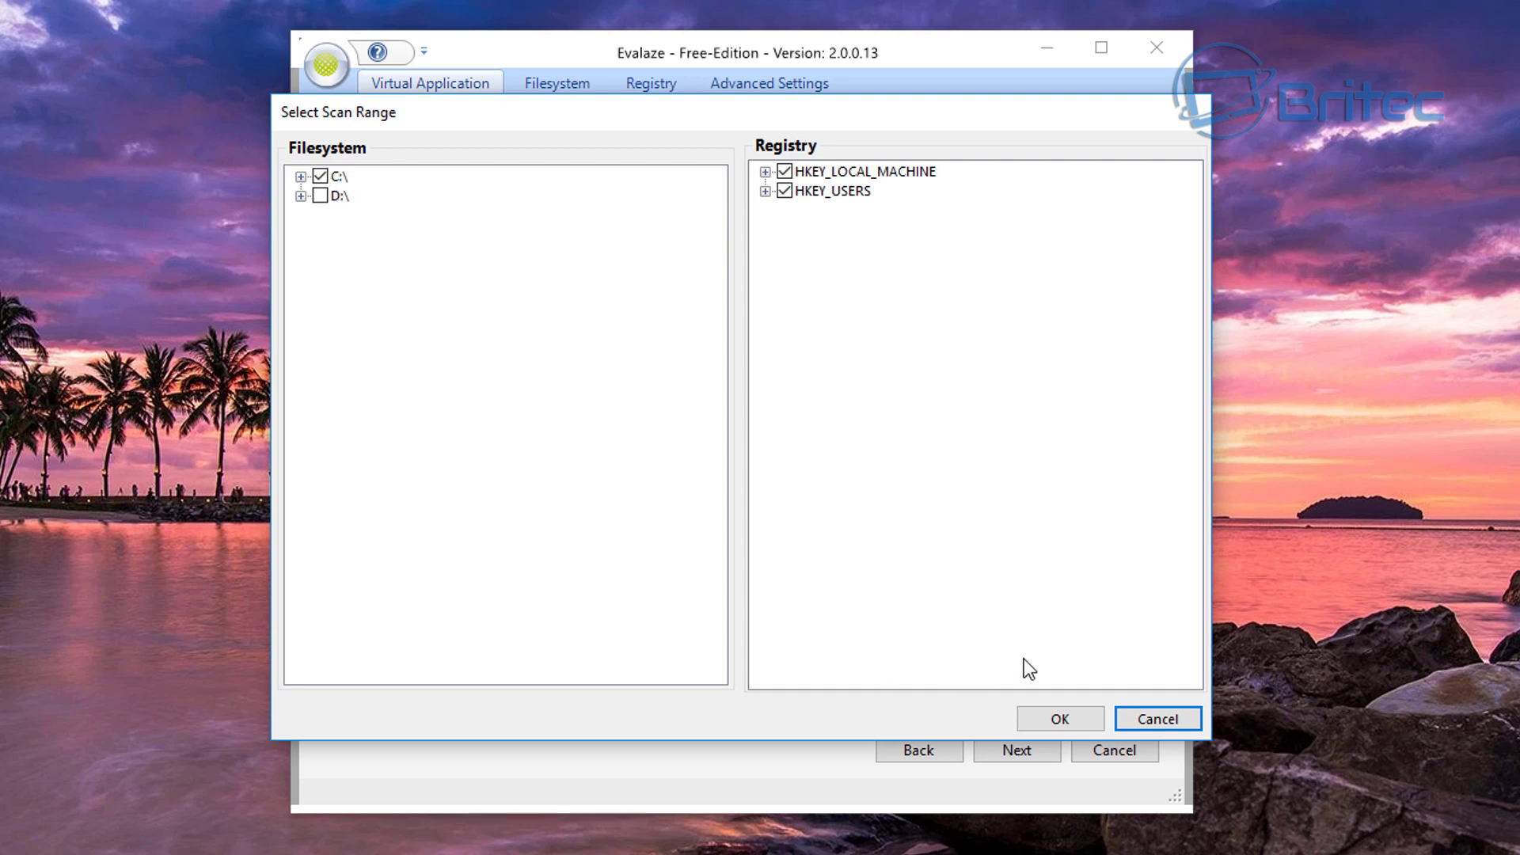
left_click(1042, 721)
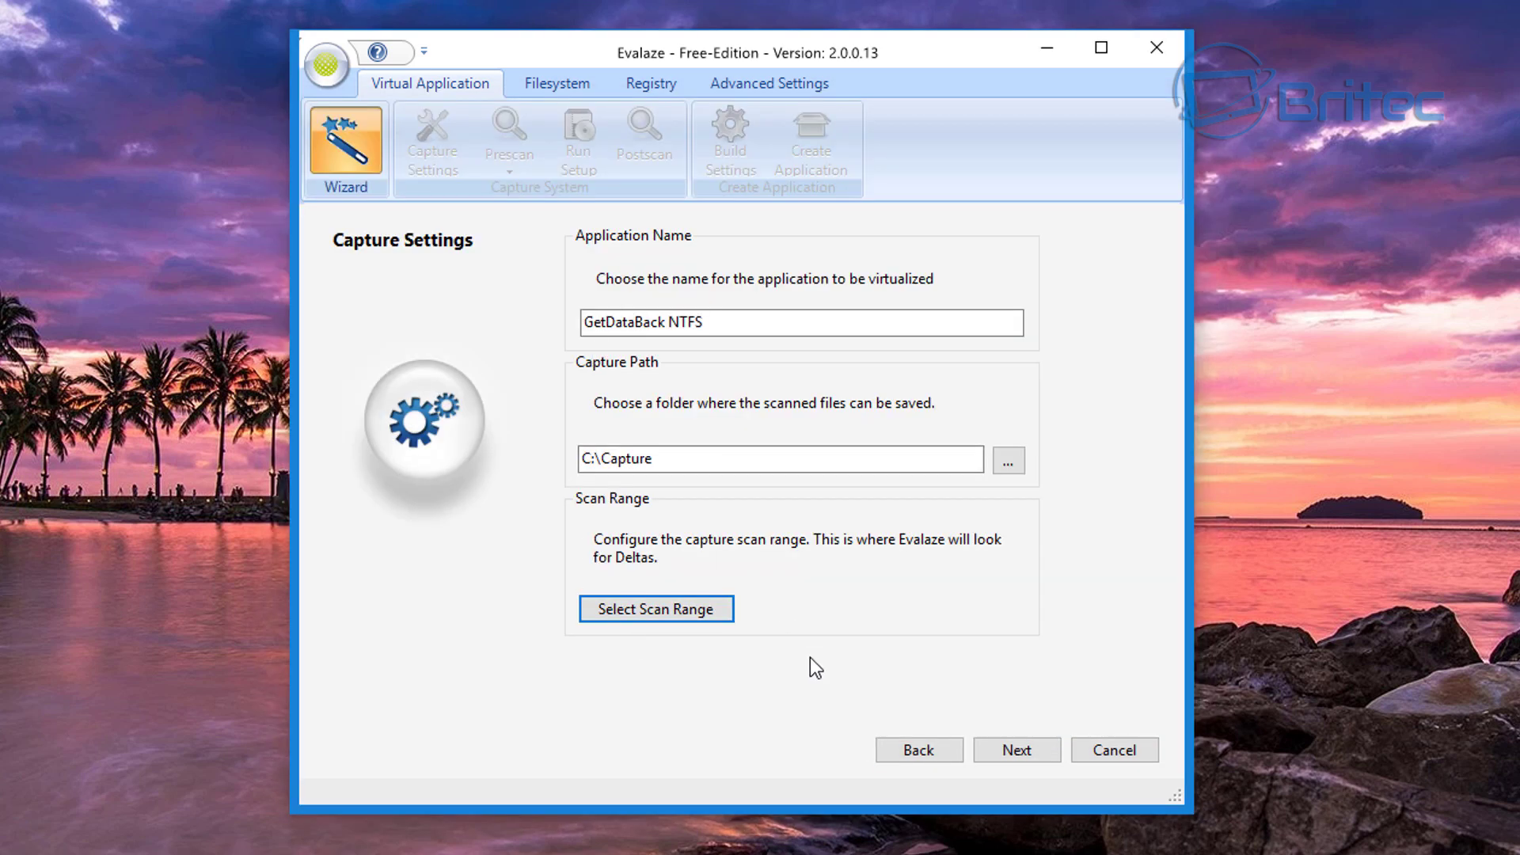
left_click(1015, 751)
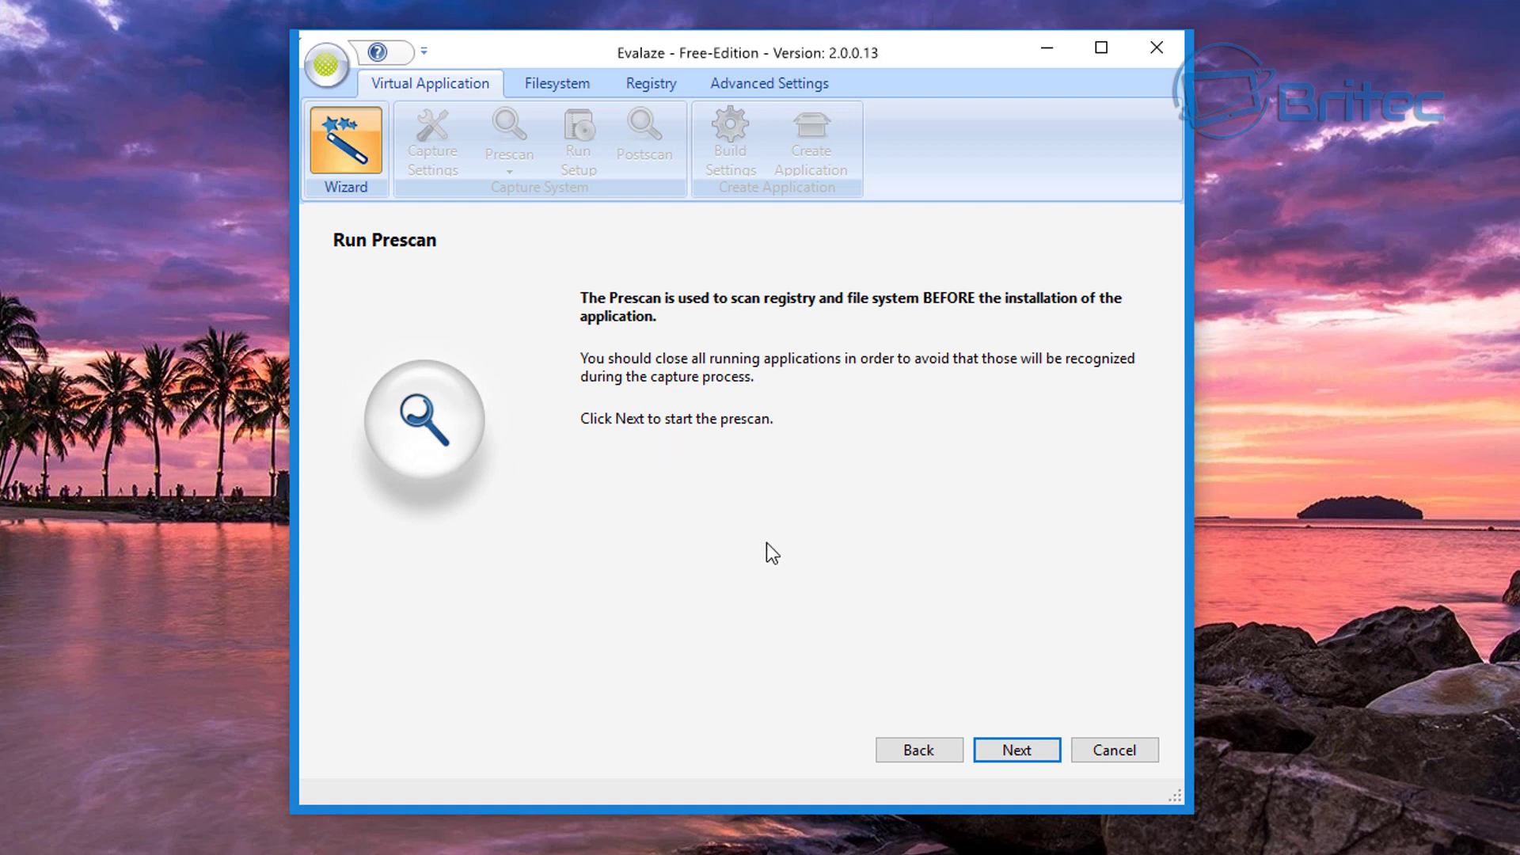
left_click(1023, 756)
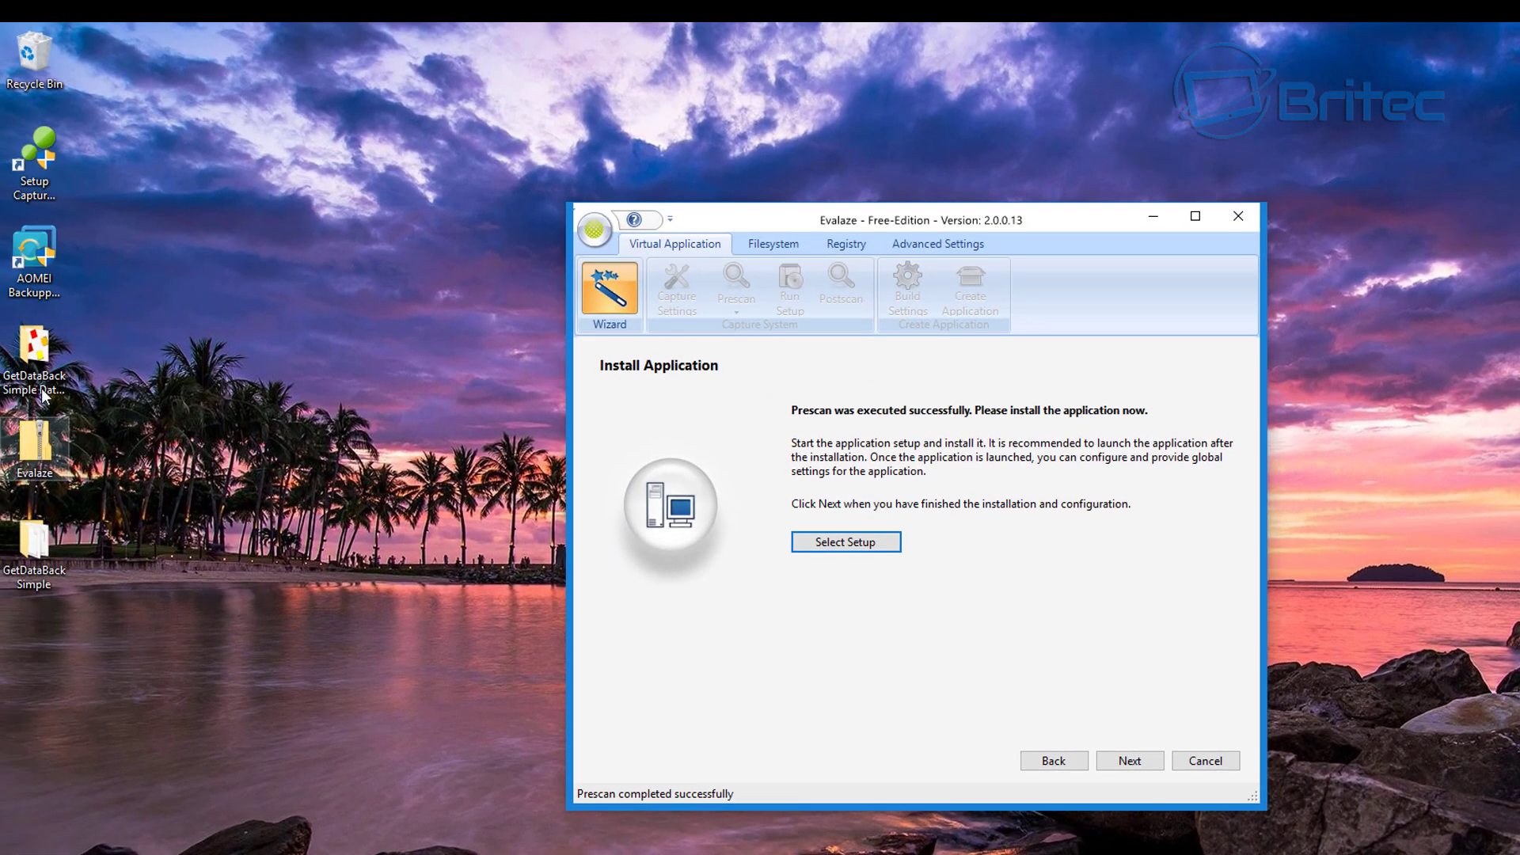
Run gdbsimsetup from the GetDataBack Simple Data Recovery folder with elevated permission and accept the installer's license agreement.
double_click(41, 388)
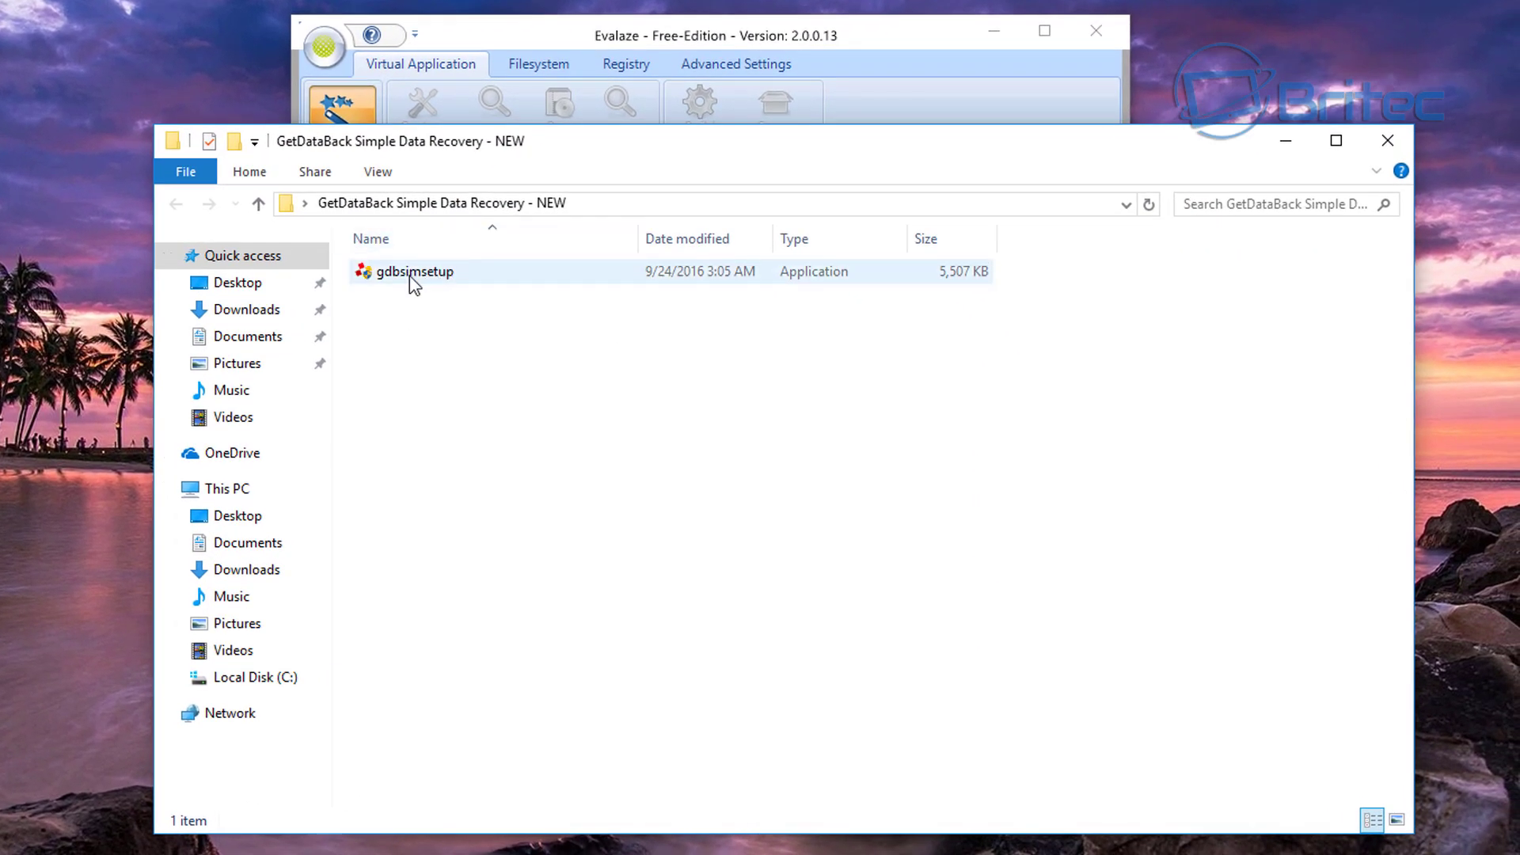
double_click(411, 273)
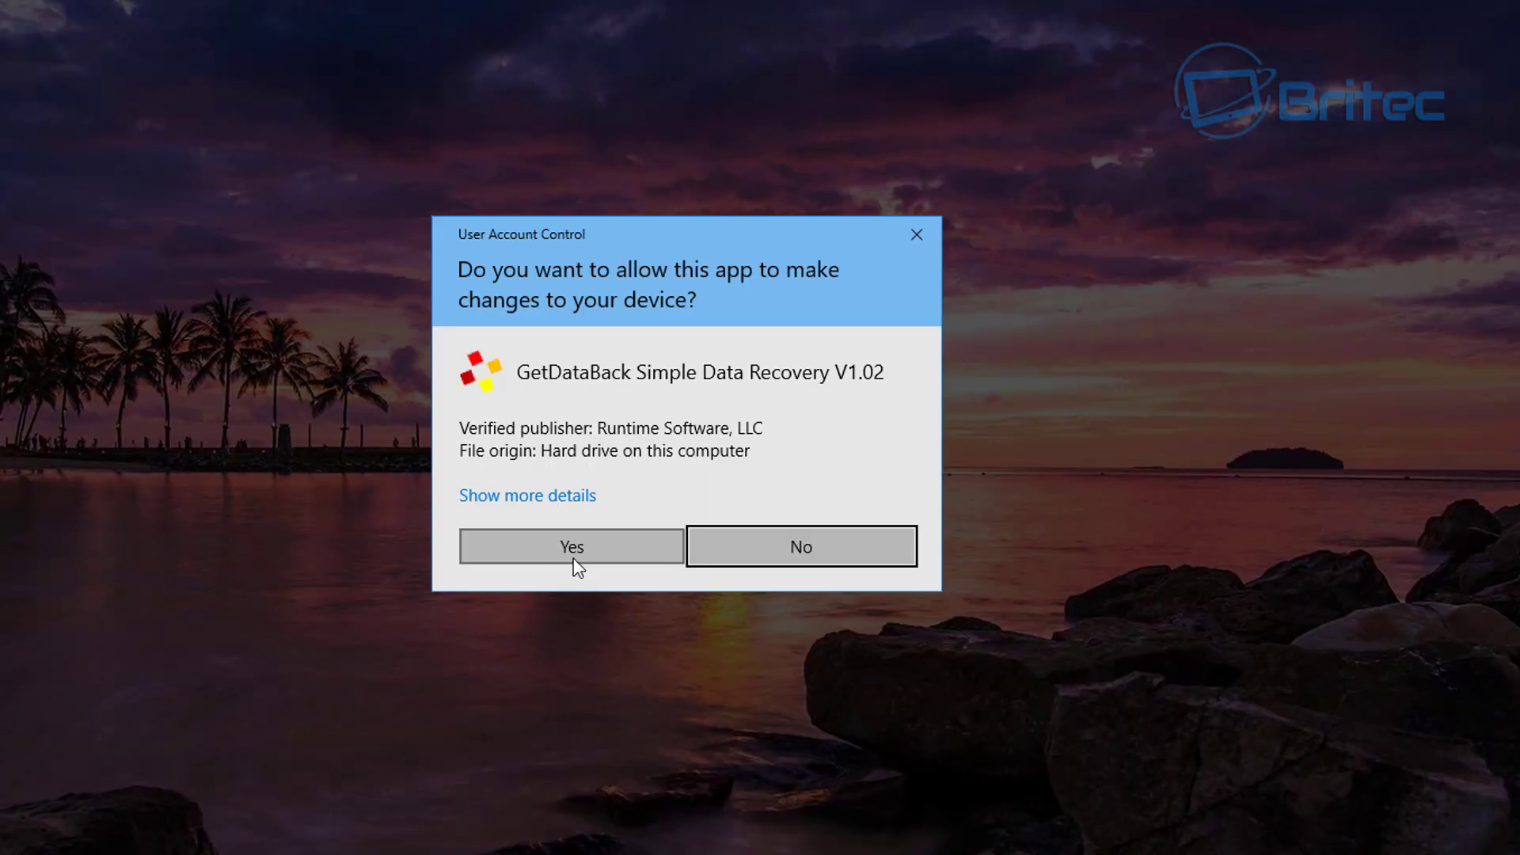
left_click(573, 555)
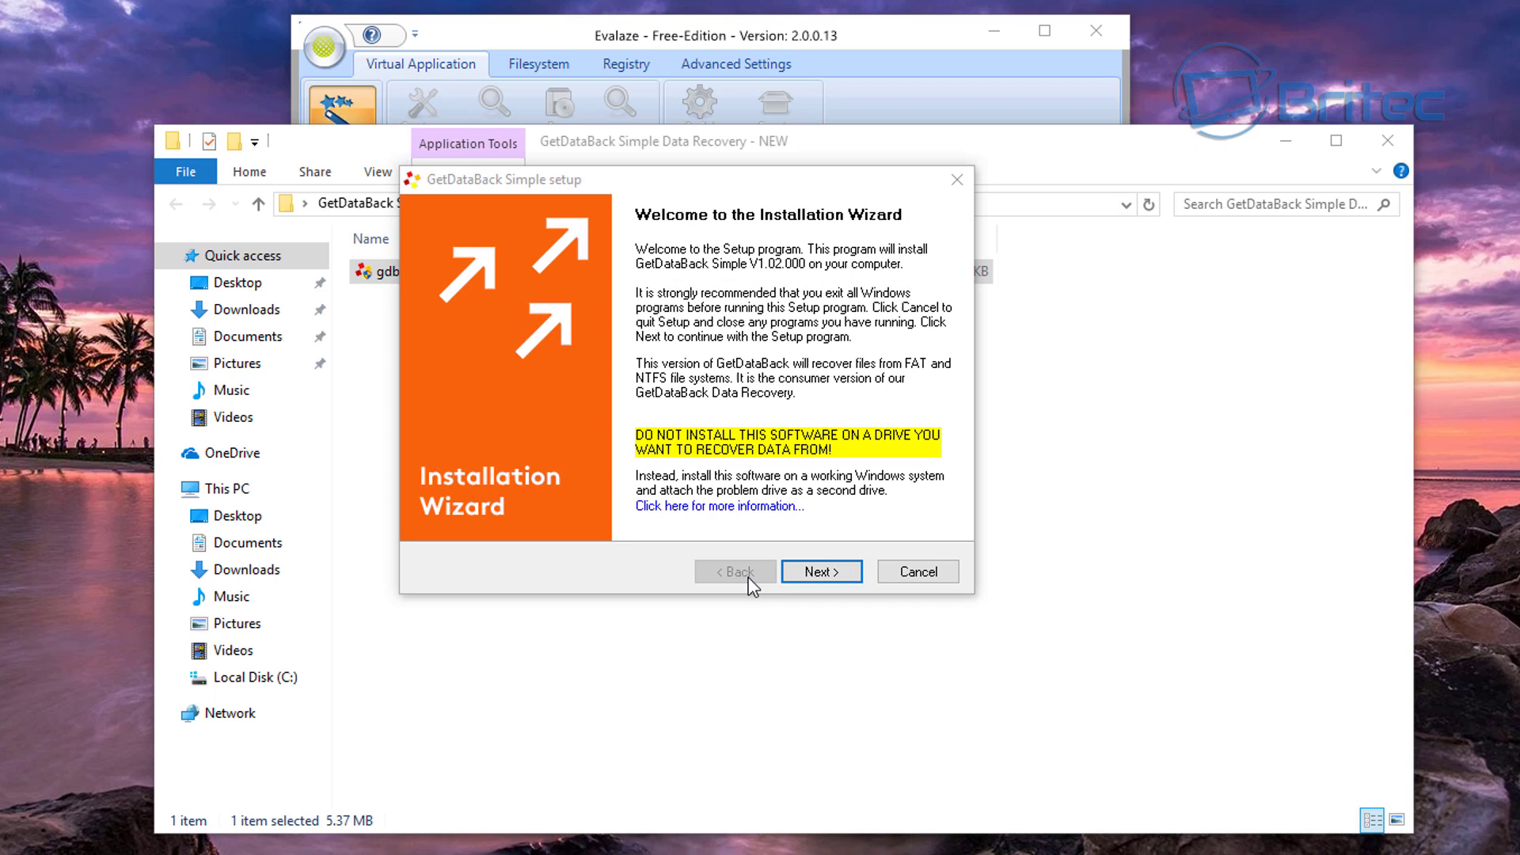
left_click(805, 584)
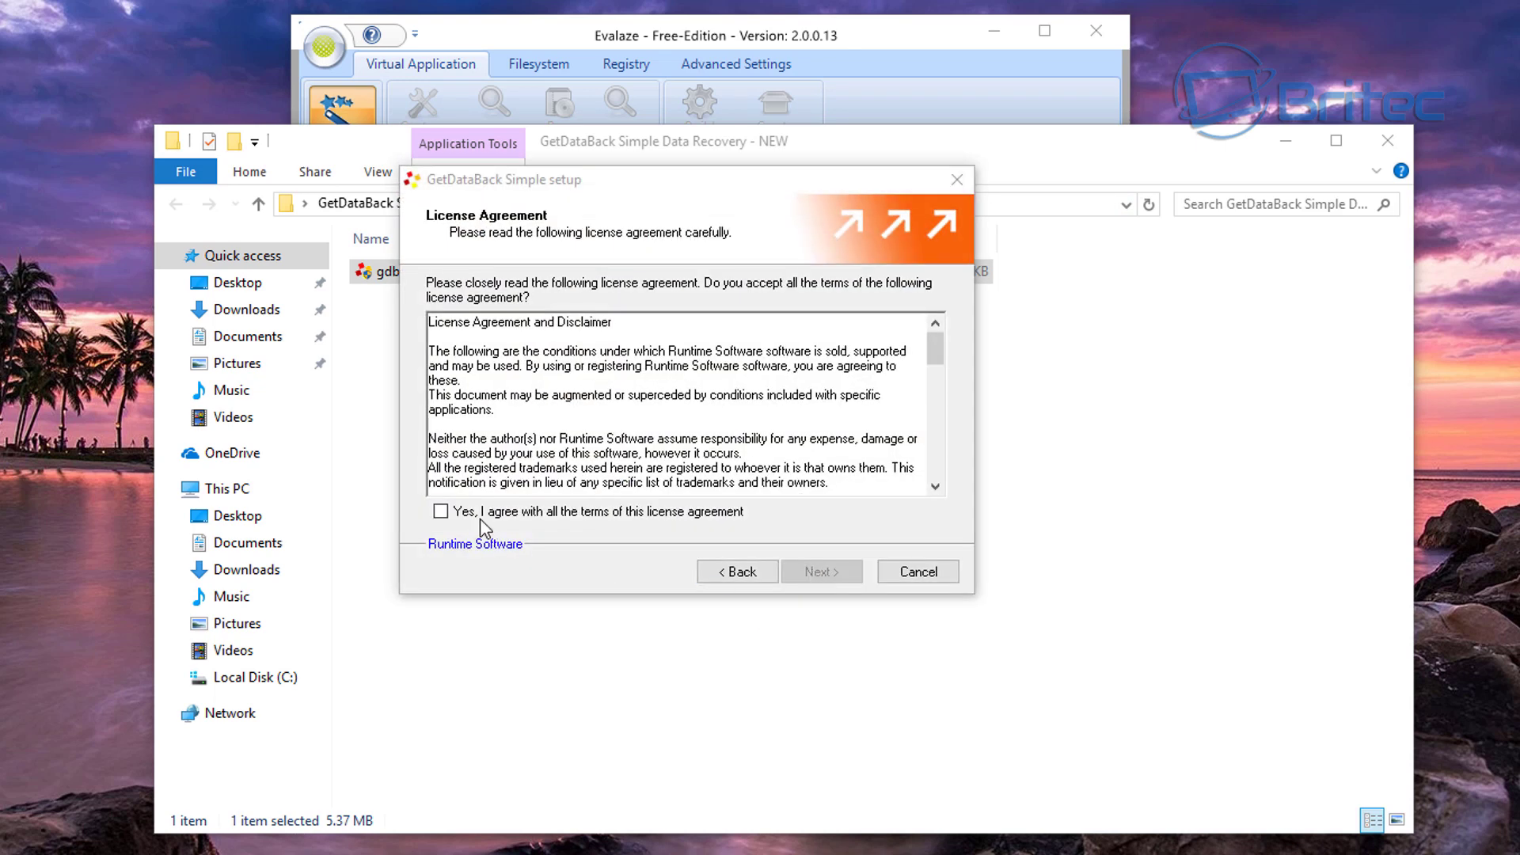
left_click(480, 513)
left_click(801, 574)
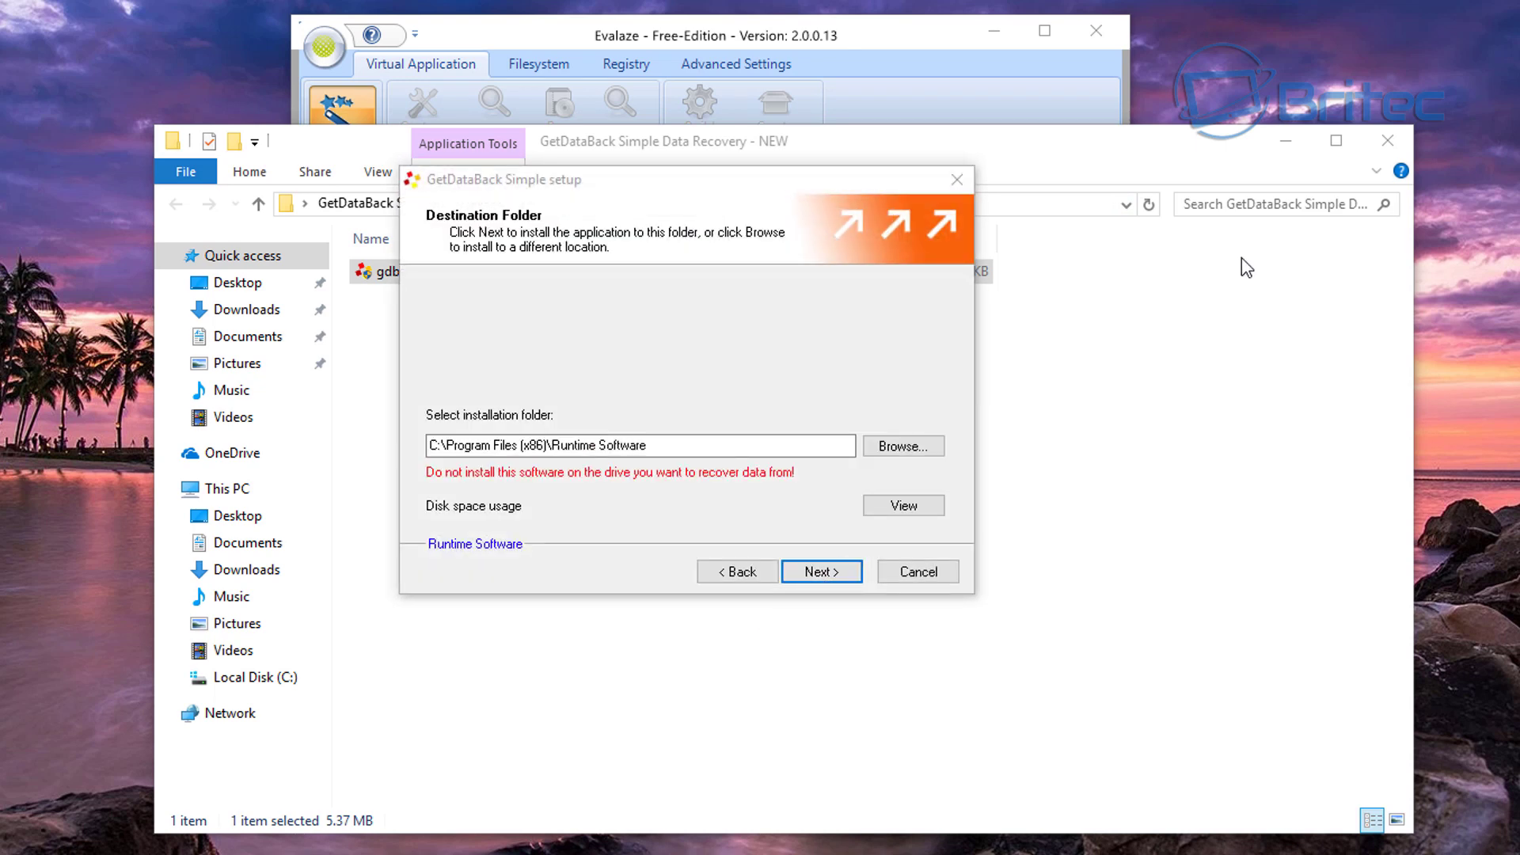
Install GetDataBack Simple to C:\Program Files (x86)\Runtime Software and finish setup without launching the program.
left_click(1285, 140)
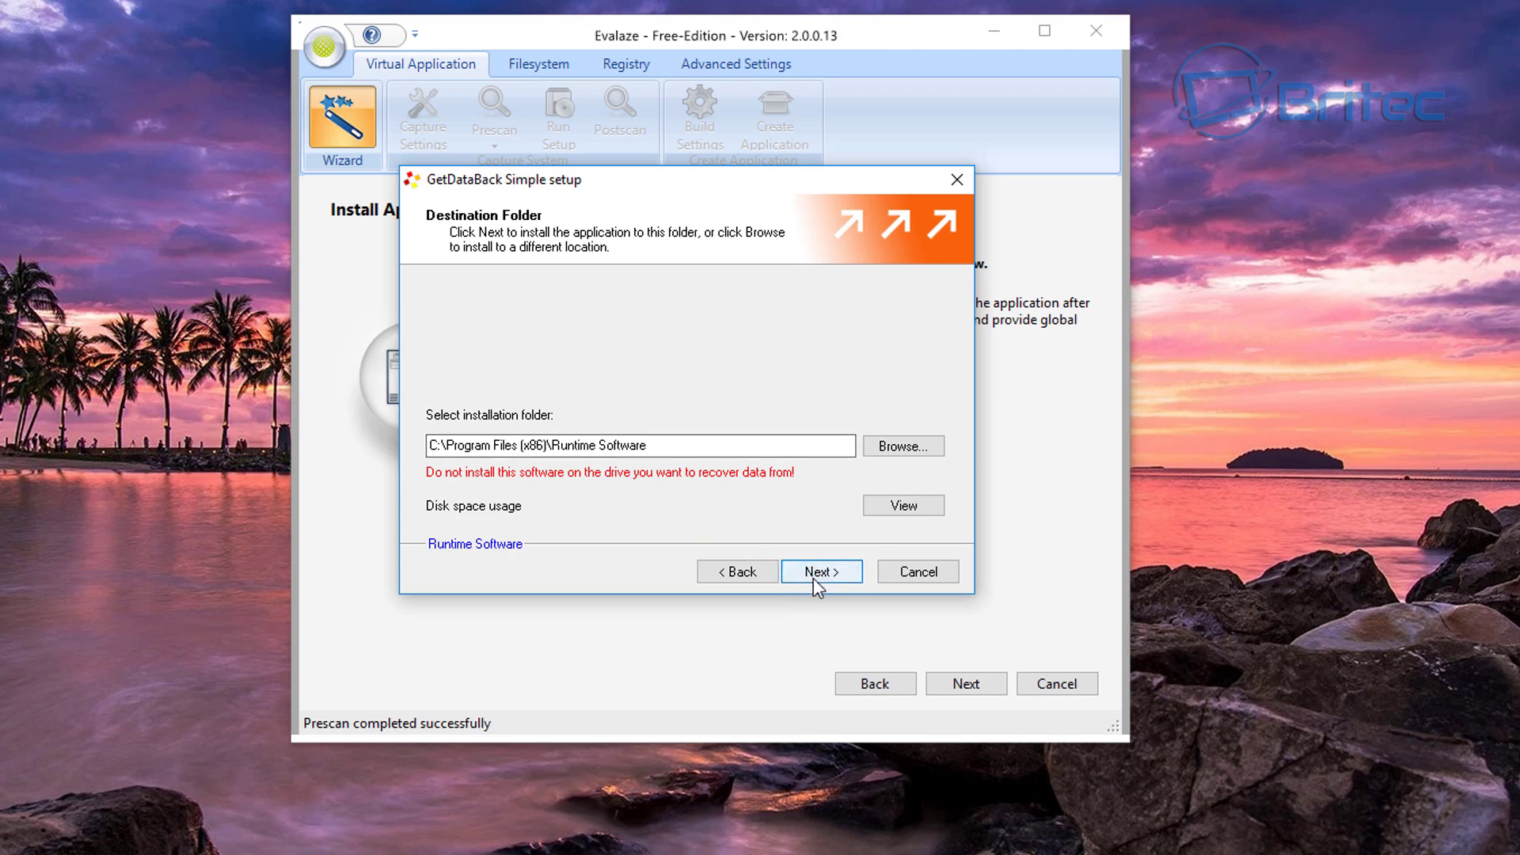
left_click(814, 578)
left_click(821, 573)
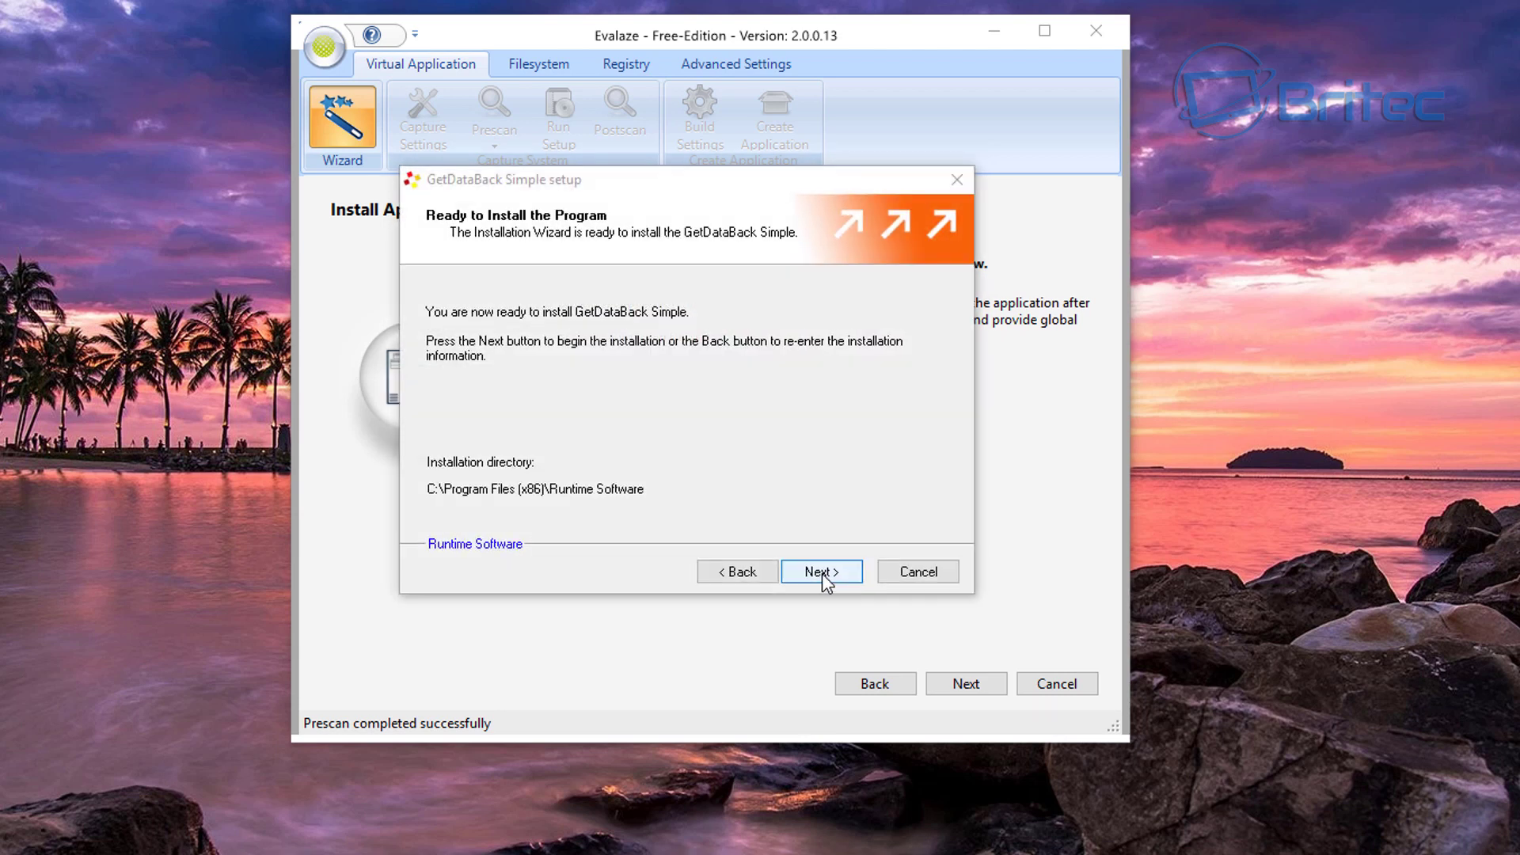
left_click(822, 573)
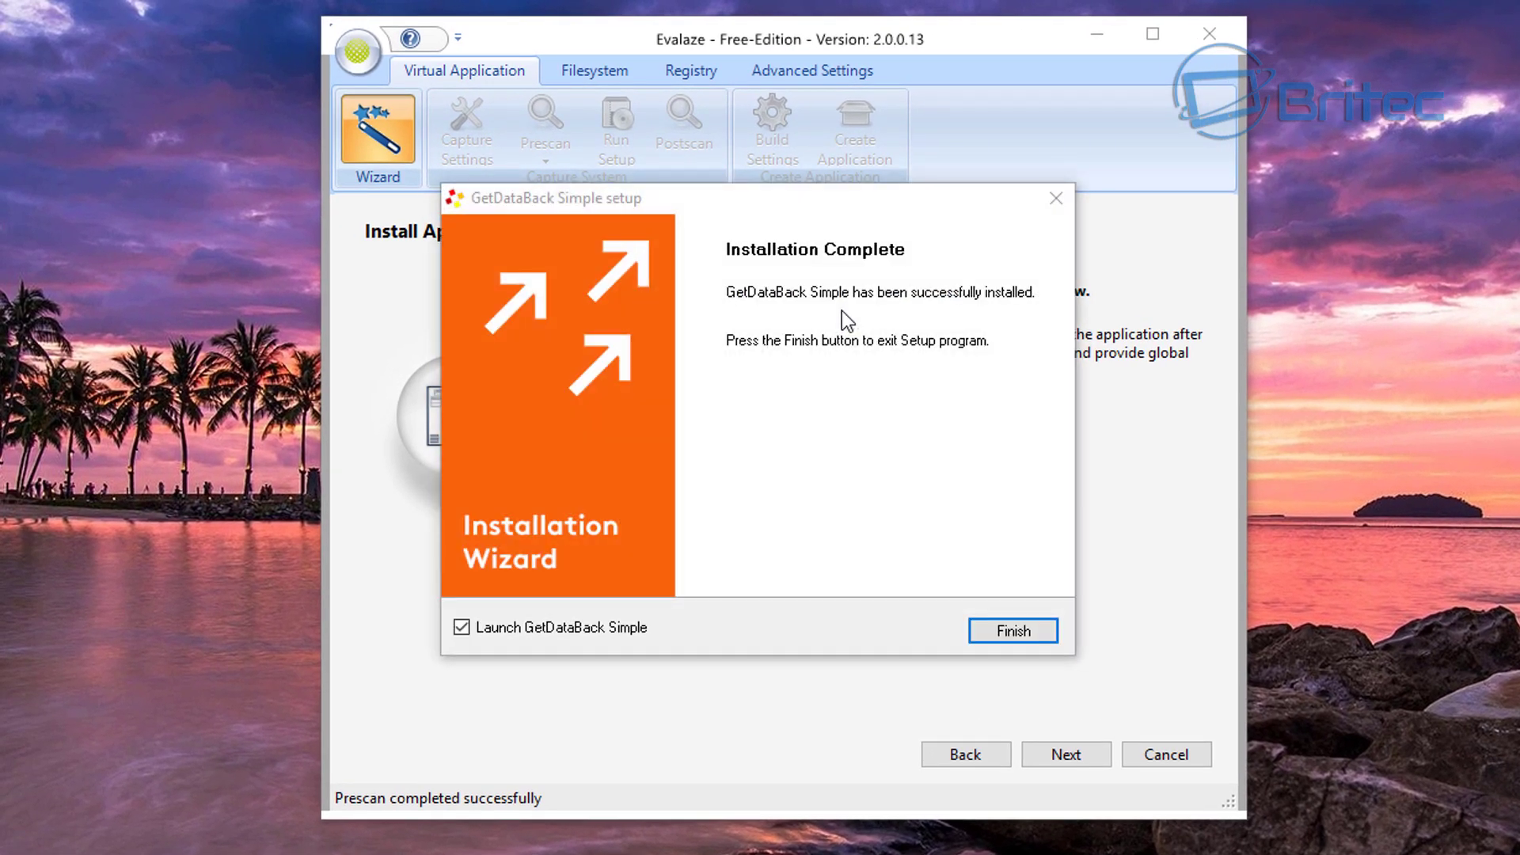
left_click(461, 627)
left_click(999, 634)
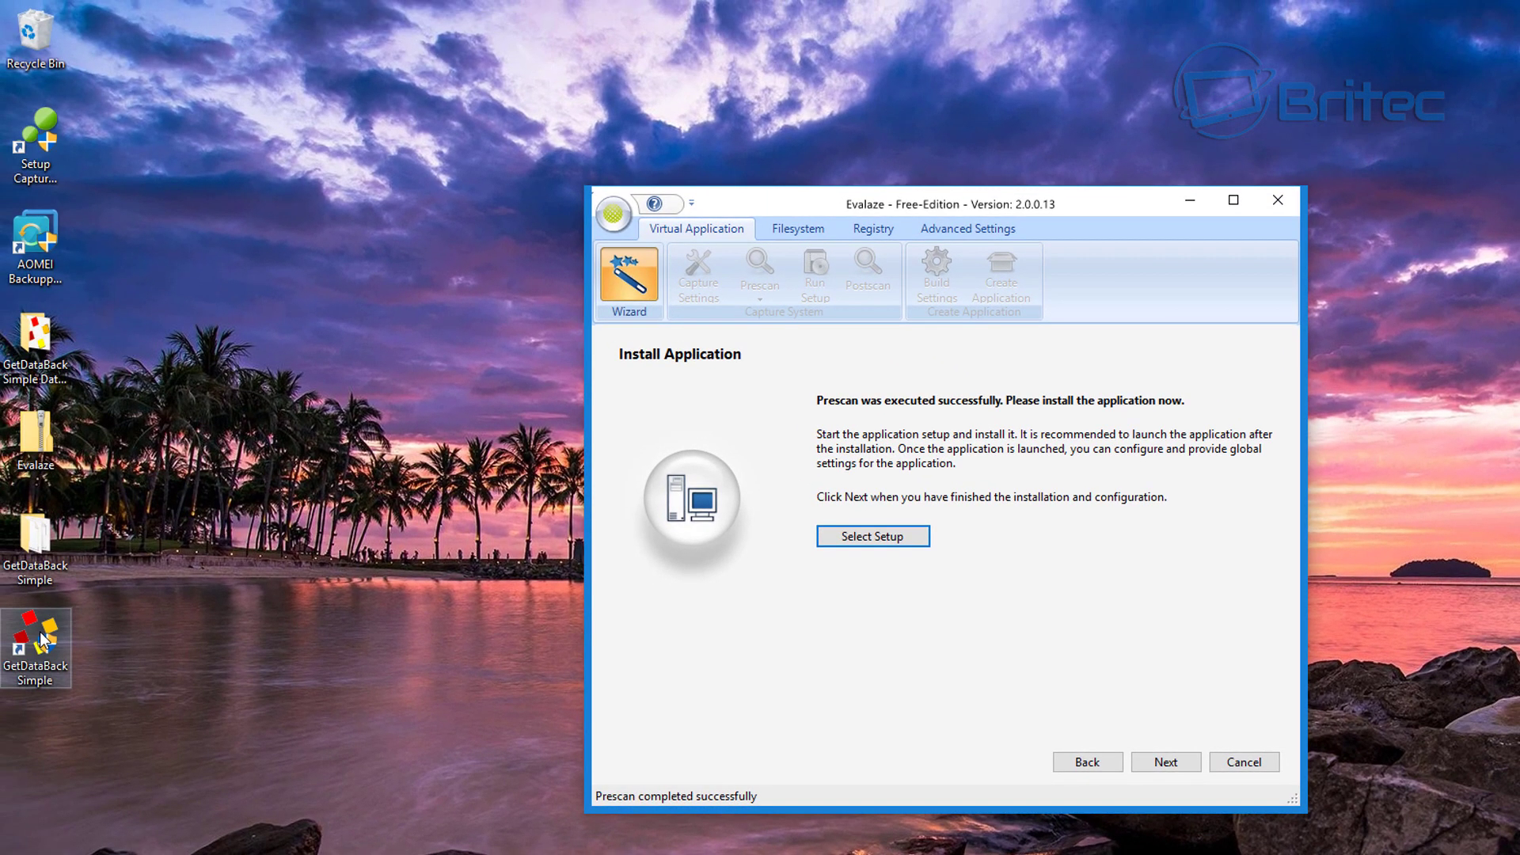
Launch GetDataBack Simple once from its desktop shortcut, allowing it to make changes, and close it.
double_click(40, 632)
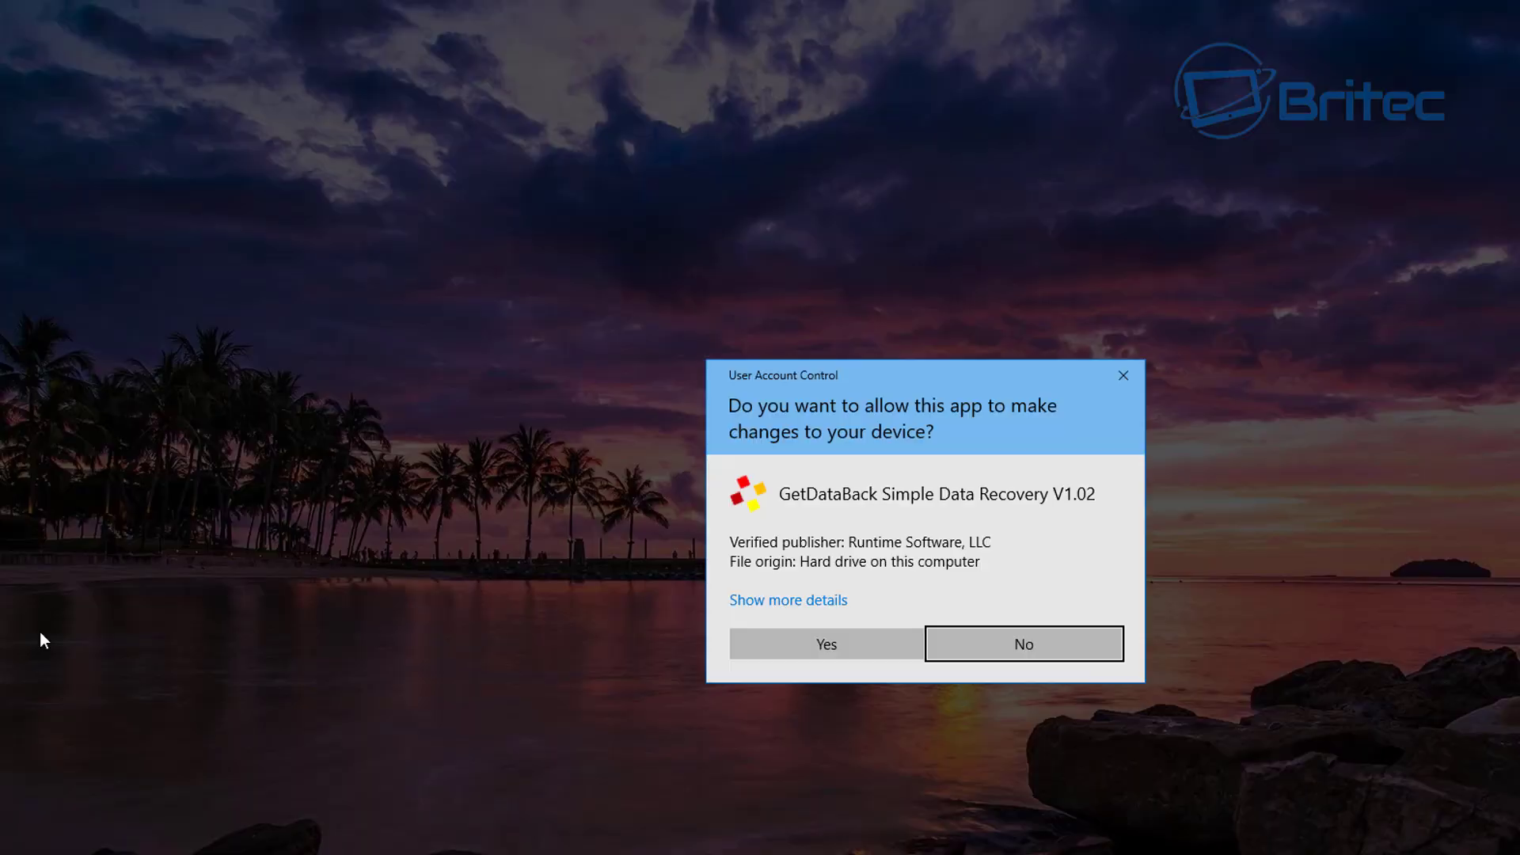
left_click(815, 644)
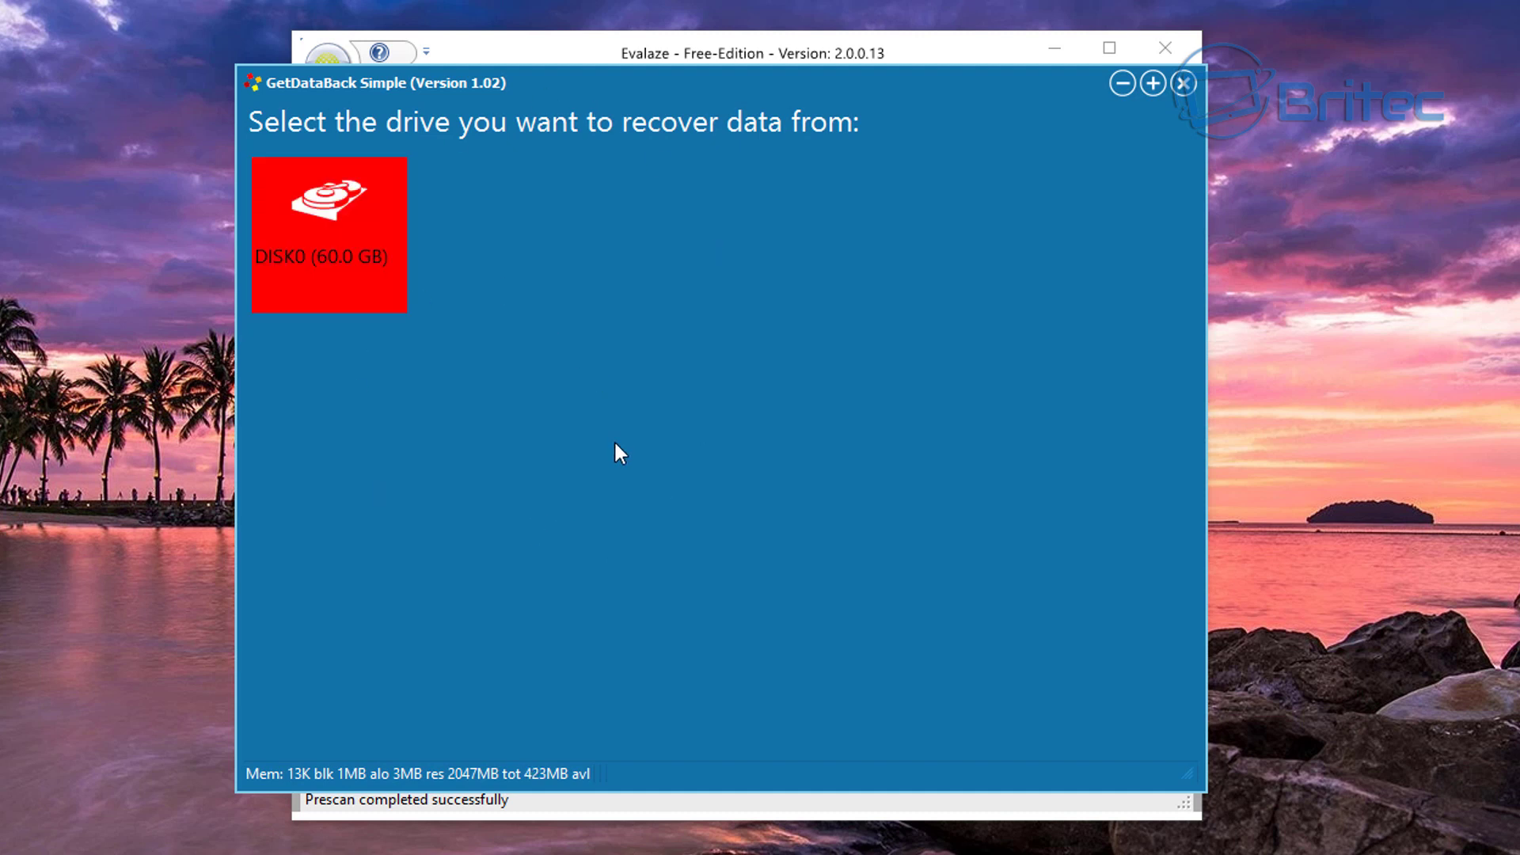
left_click(1178, 89)
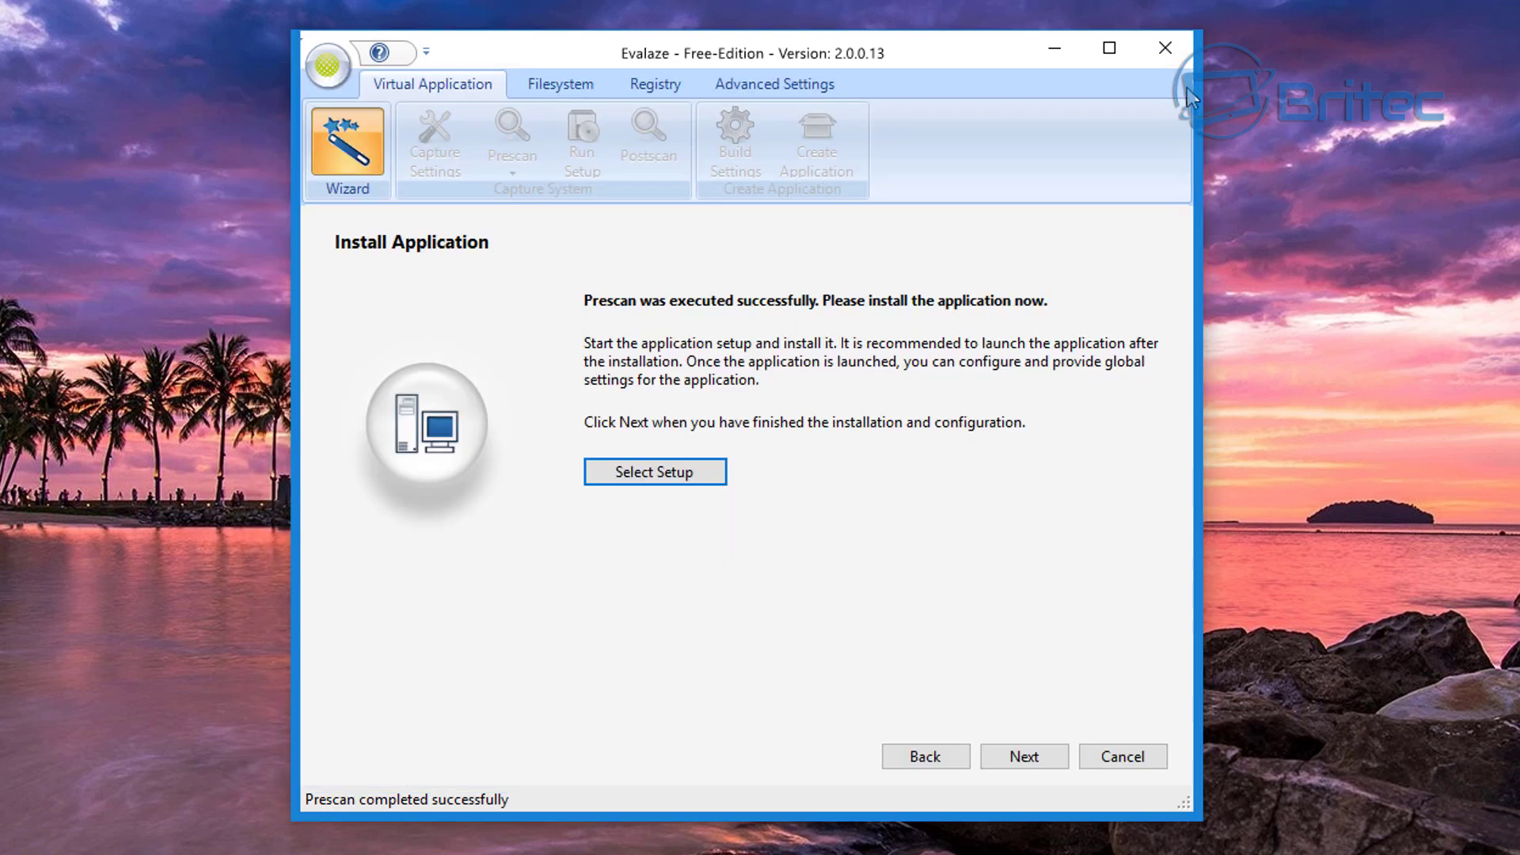
Run the postscan for the installed application and overwrite the existing project directory.
left_click(1026, 754)
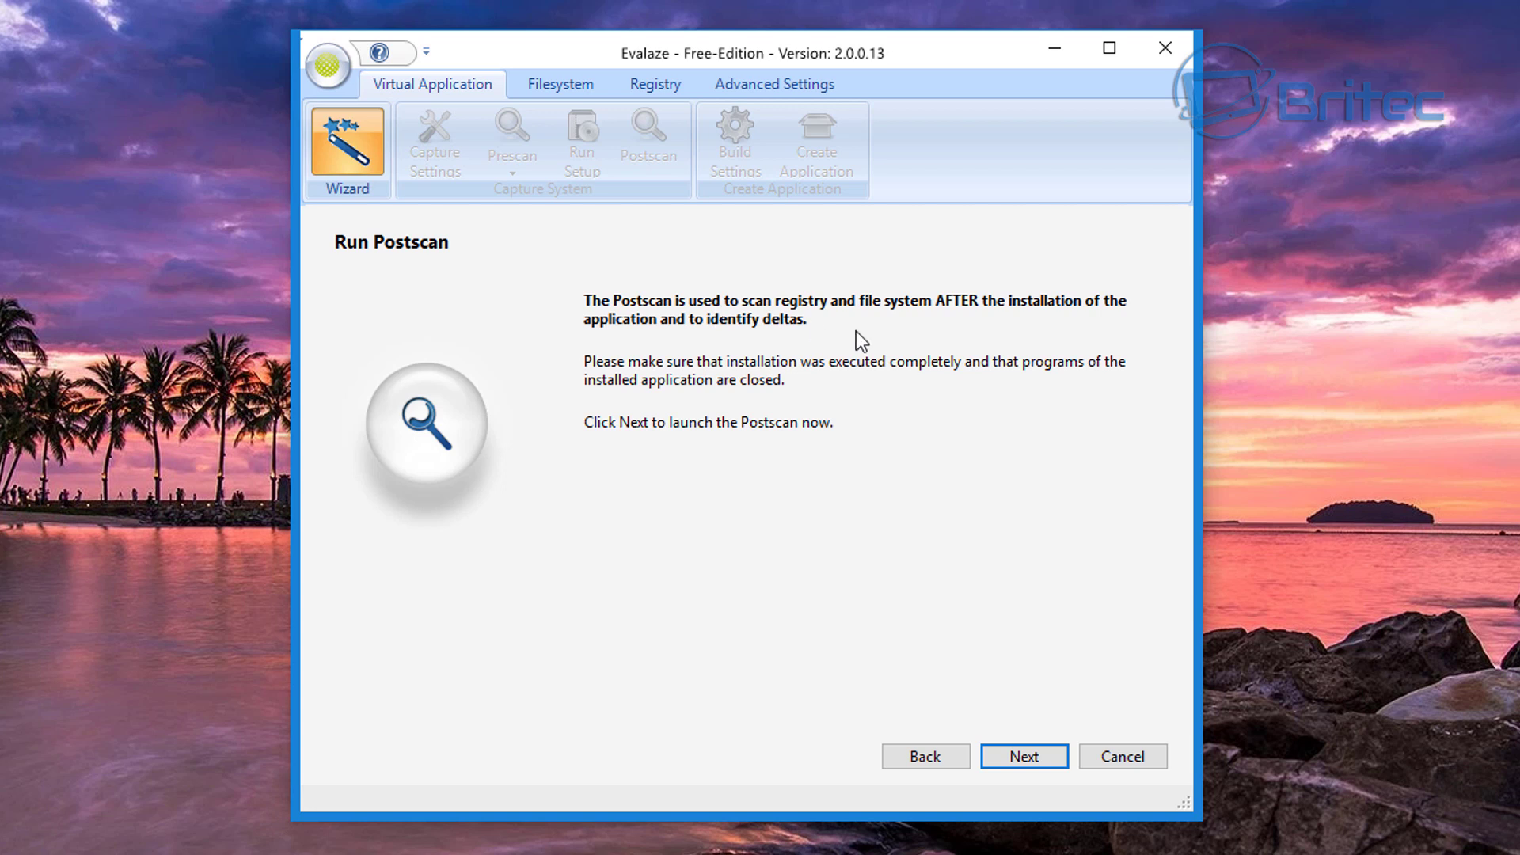
left_click(1021, 755)
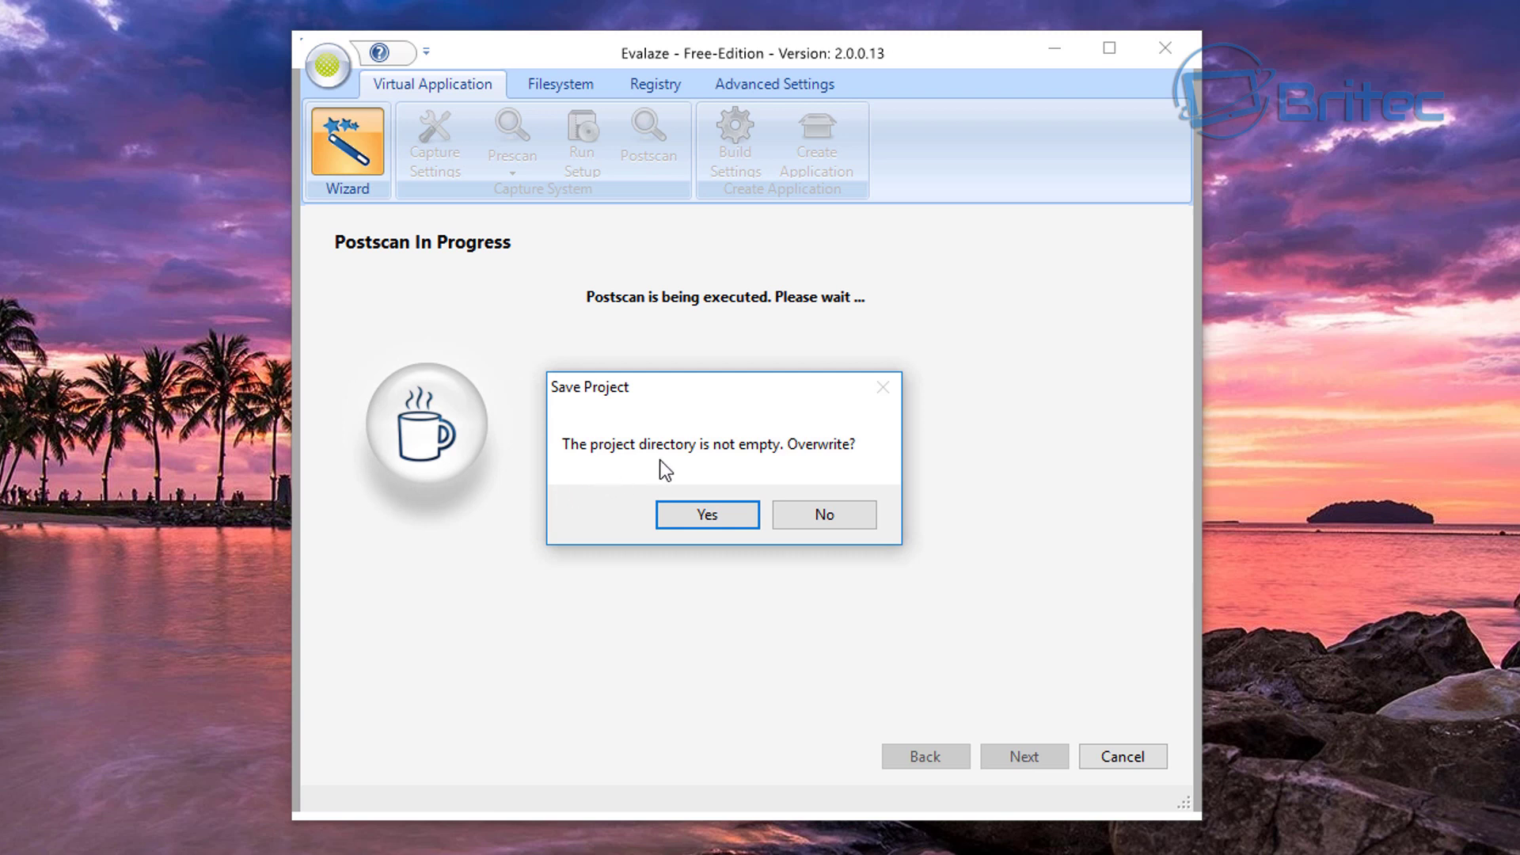
left_click(691, 518)
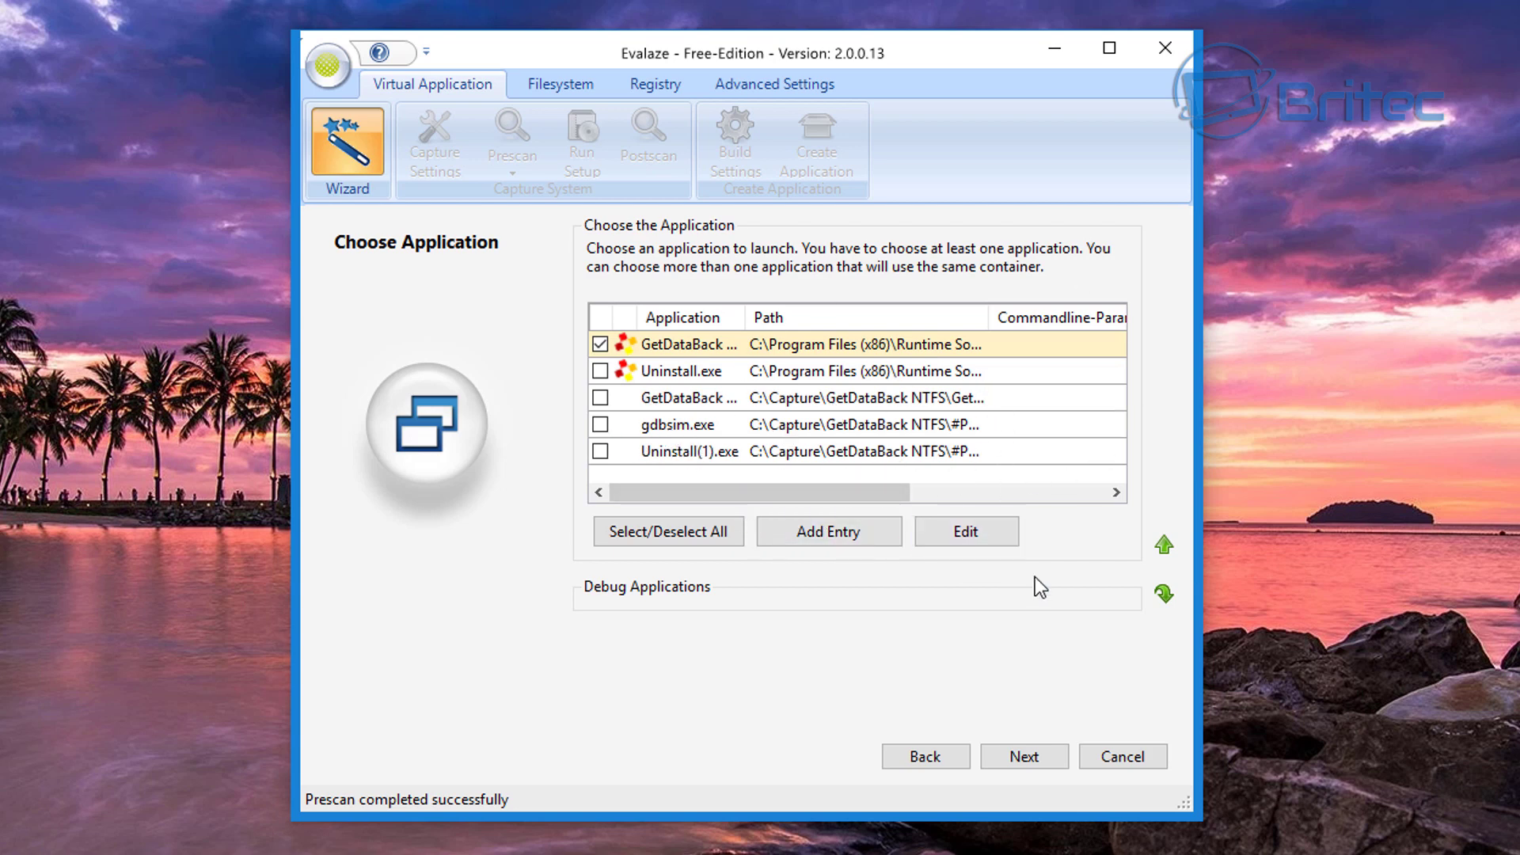
Keep the preselected GetDataBack entry, enable Make Application Portable and Delete Sandbox After Exit, and build the virtual application with the default output location.
left_click(1027, 760)
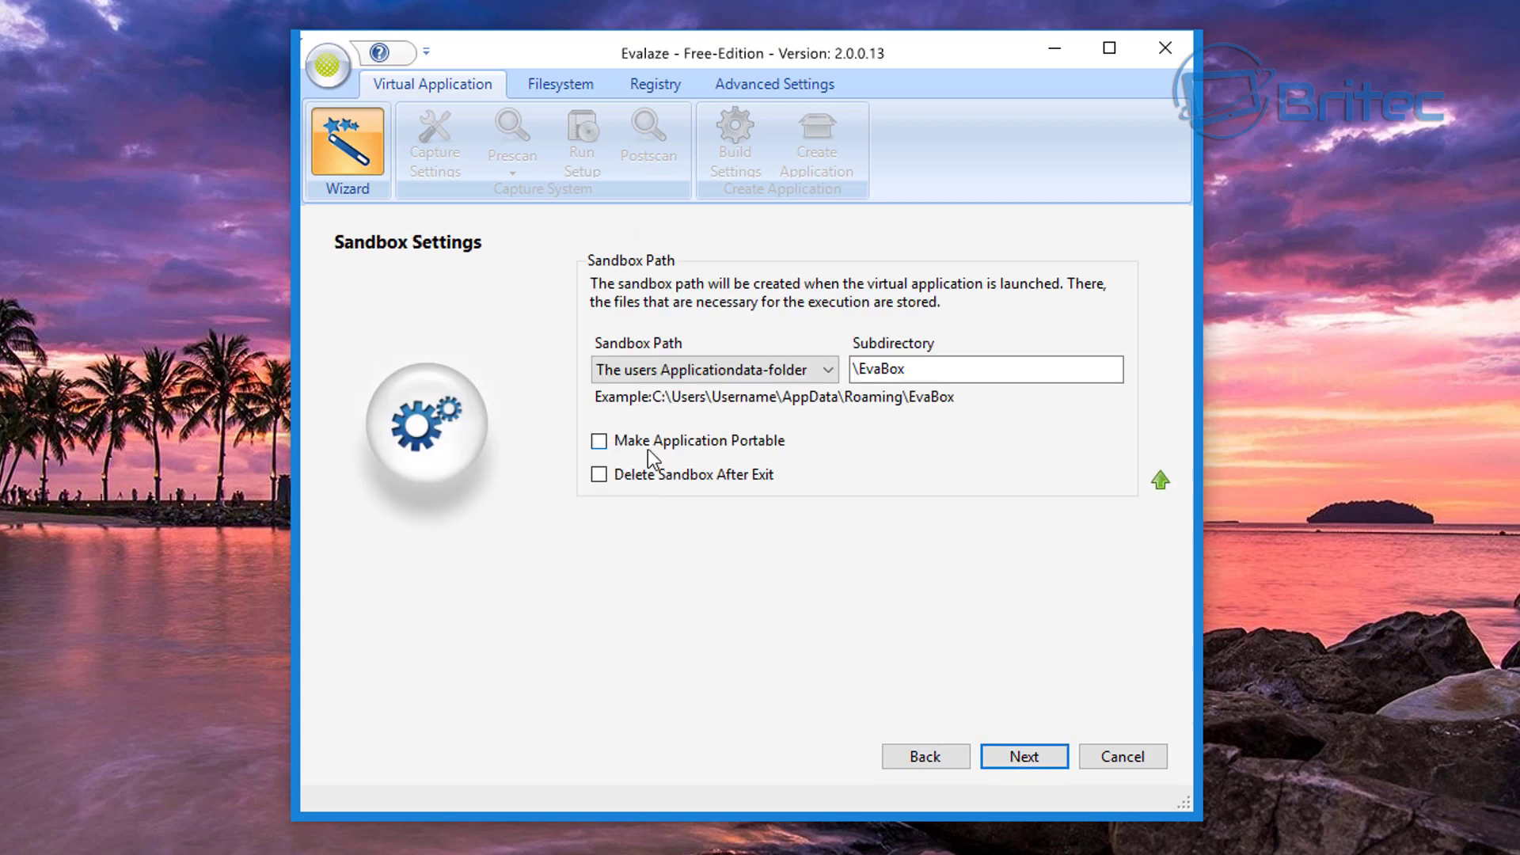
left_click(614, 443)
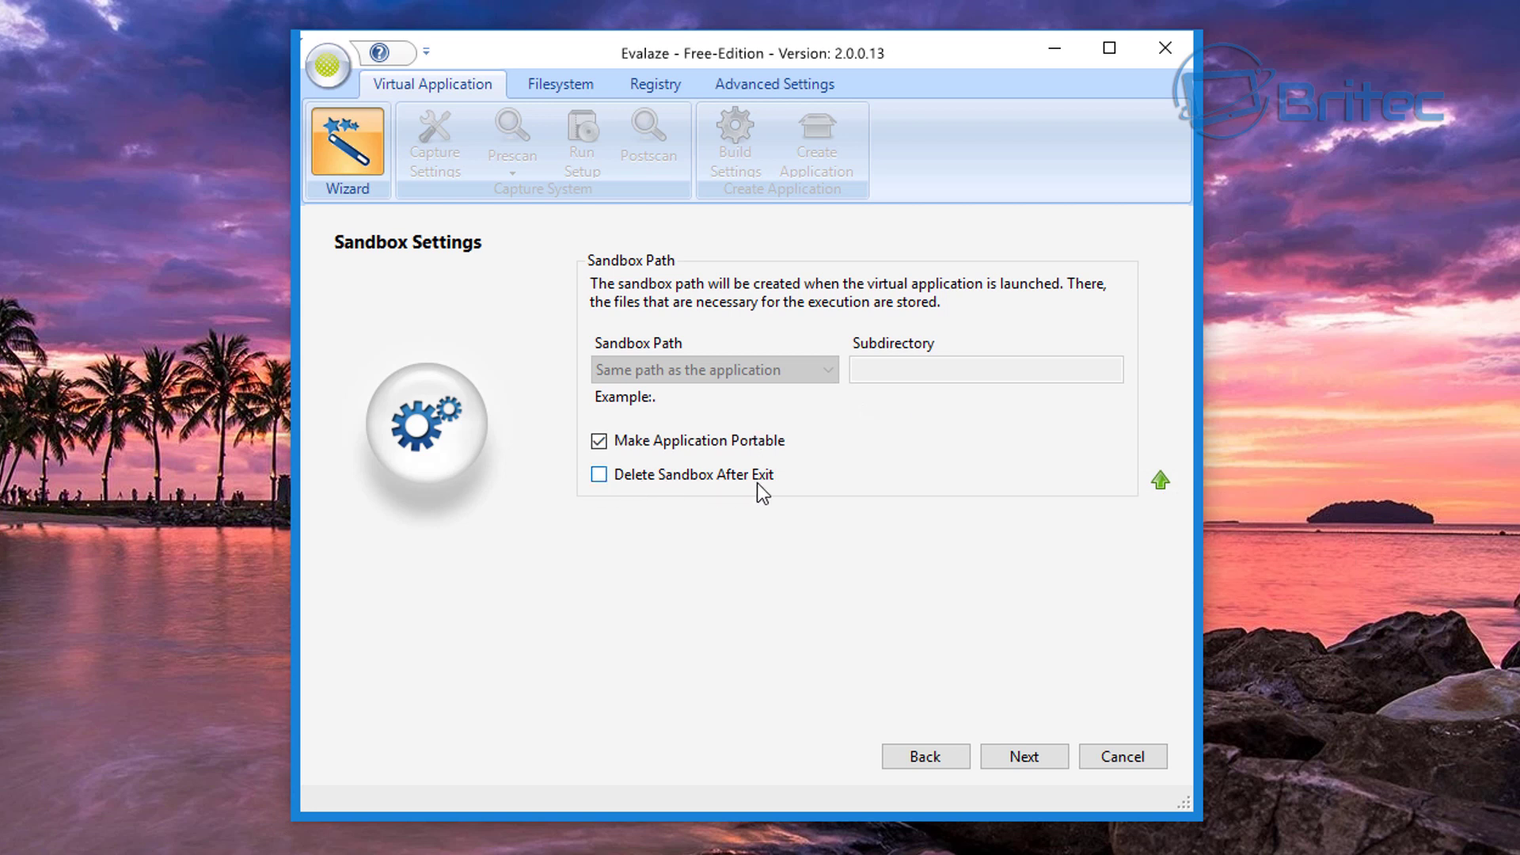
left_click(598, 476)
left_click(1029, 758)
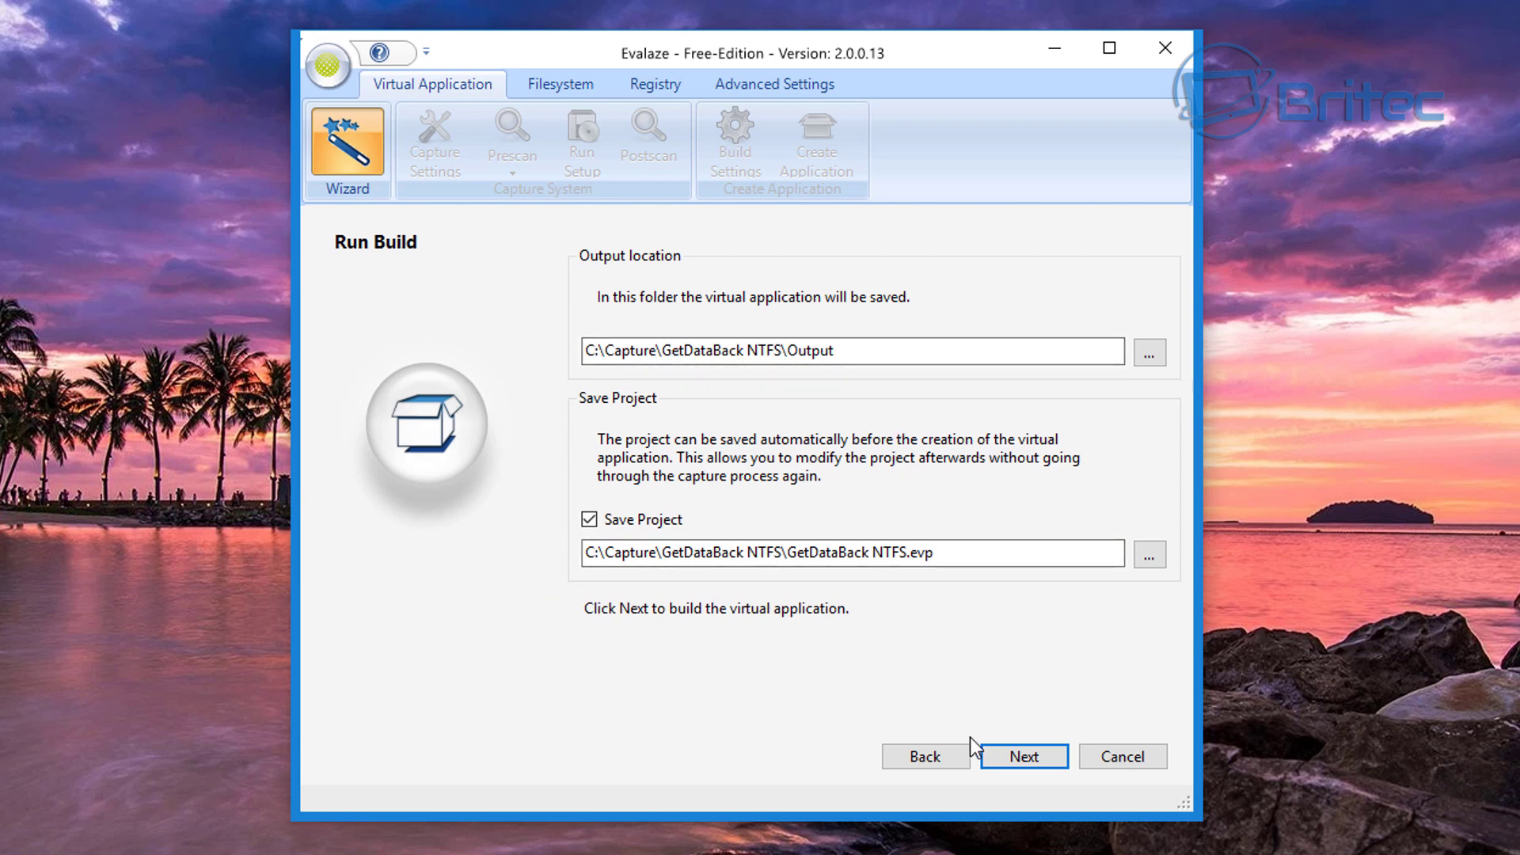
left_click(1032, 766)
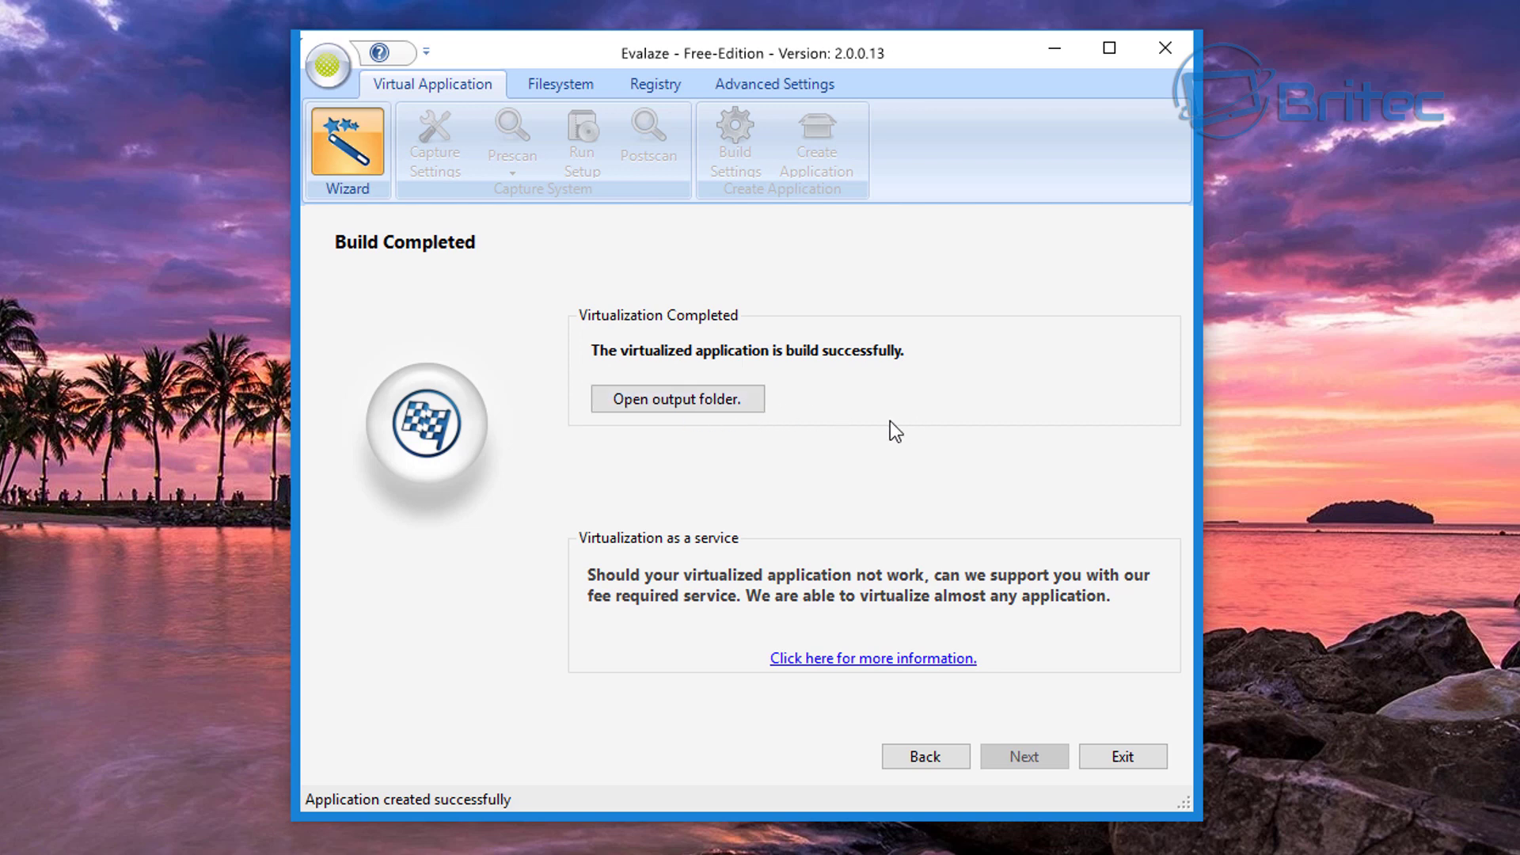
Open the build output folder, move the GetDataBack Simple application onto an open spot on the desktop, and minimize the open windows.
left_click(672, 403)
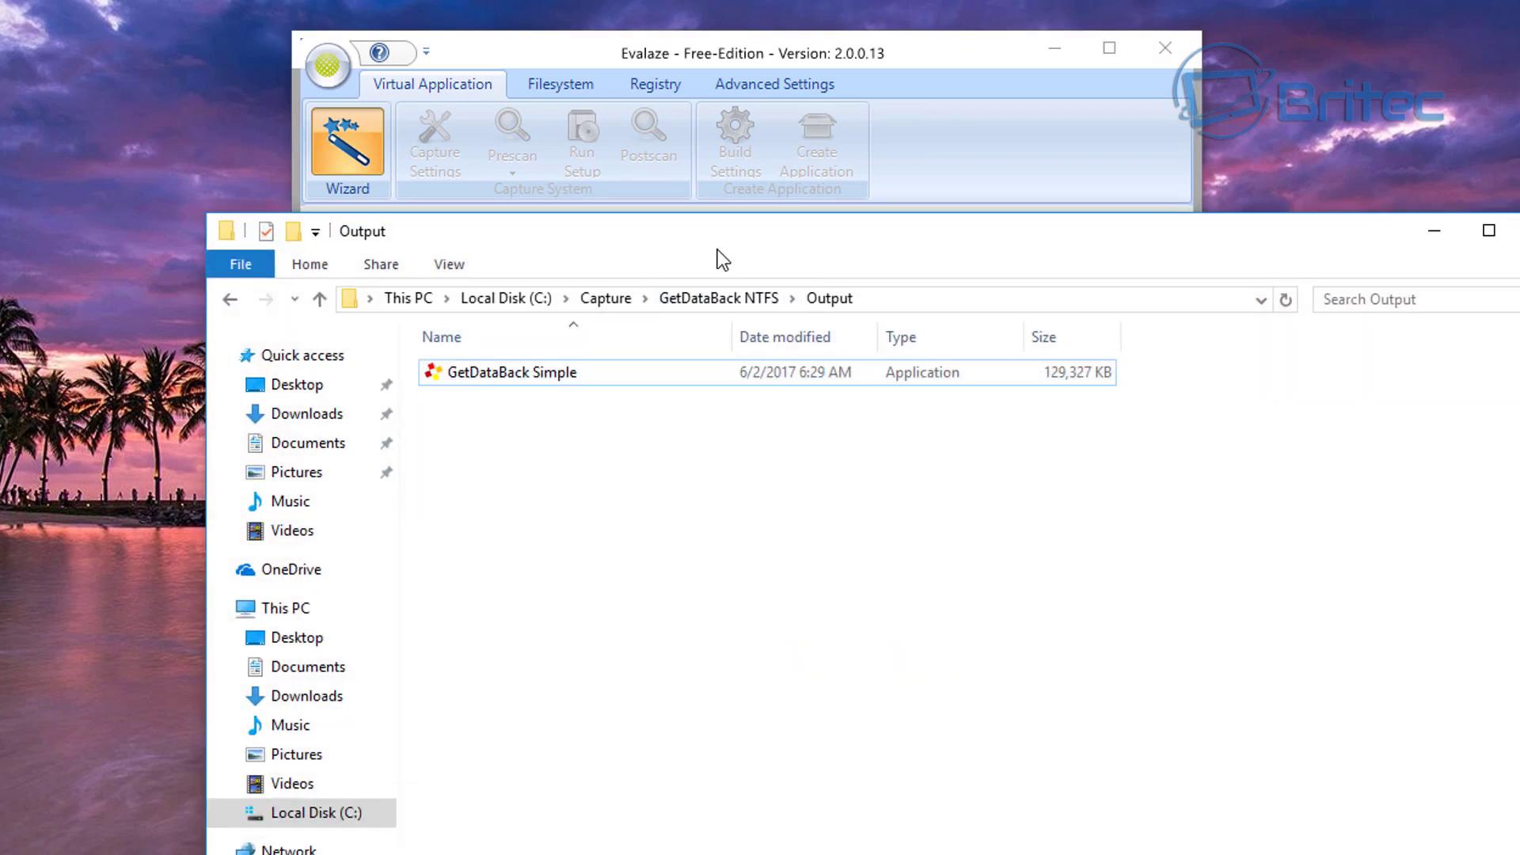
left_click_drag(717, 249, 627, 242)
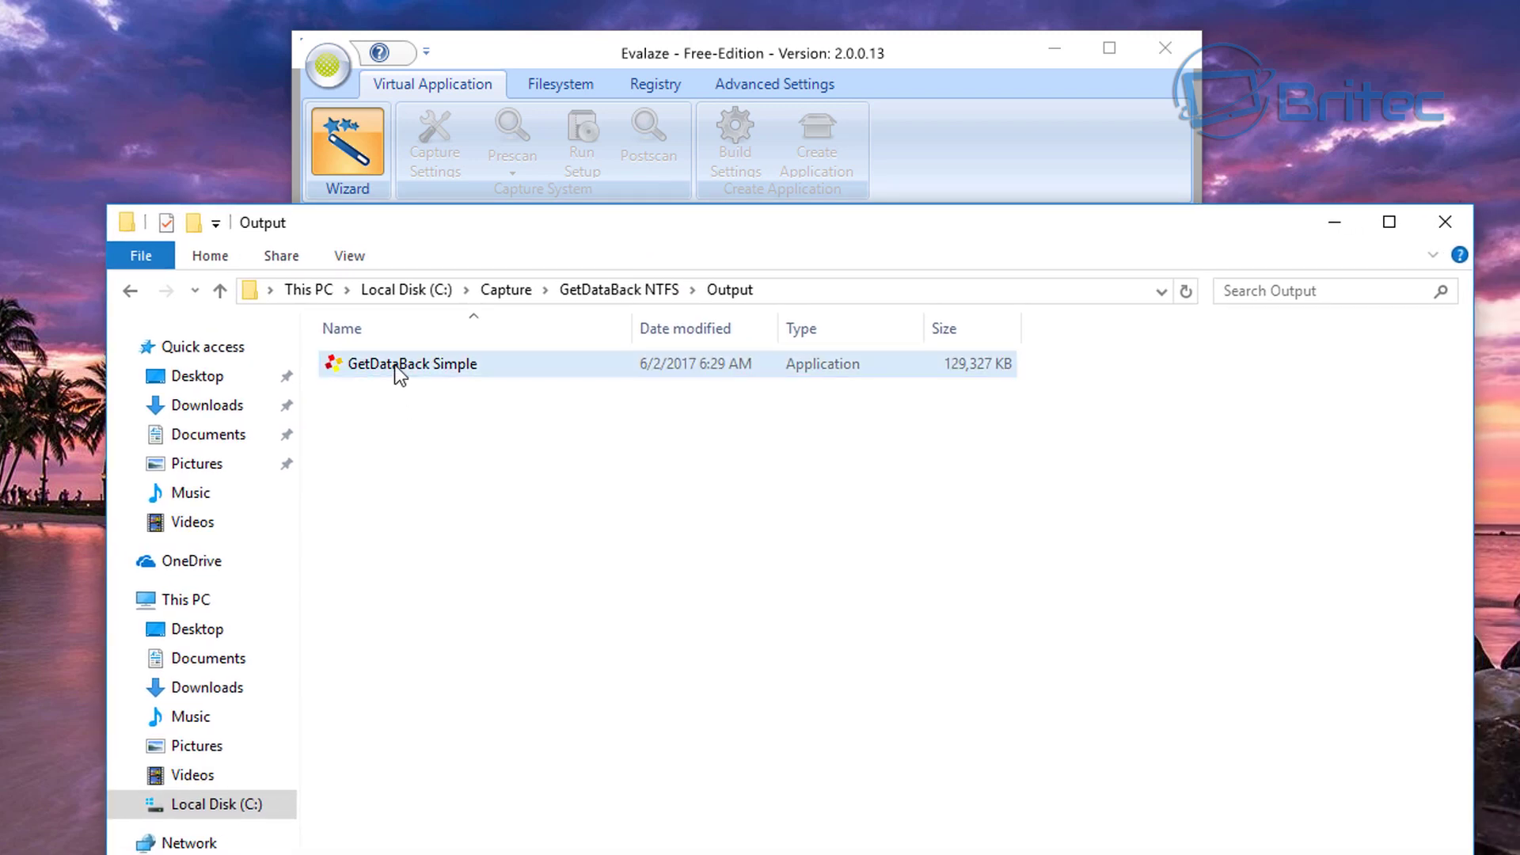
left_click_drag(399, 376, 147, 62)
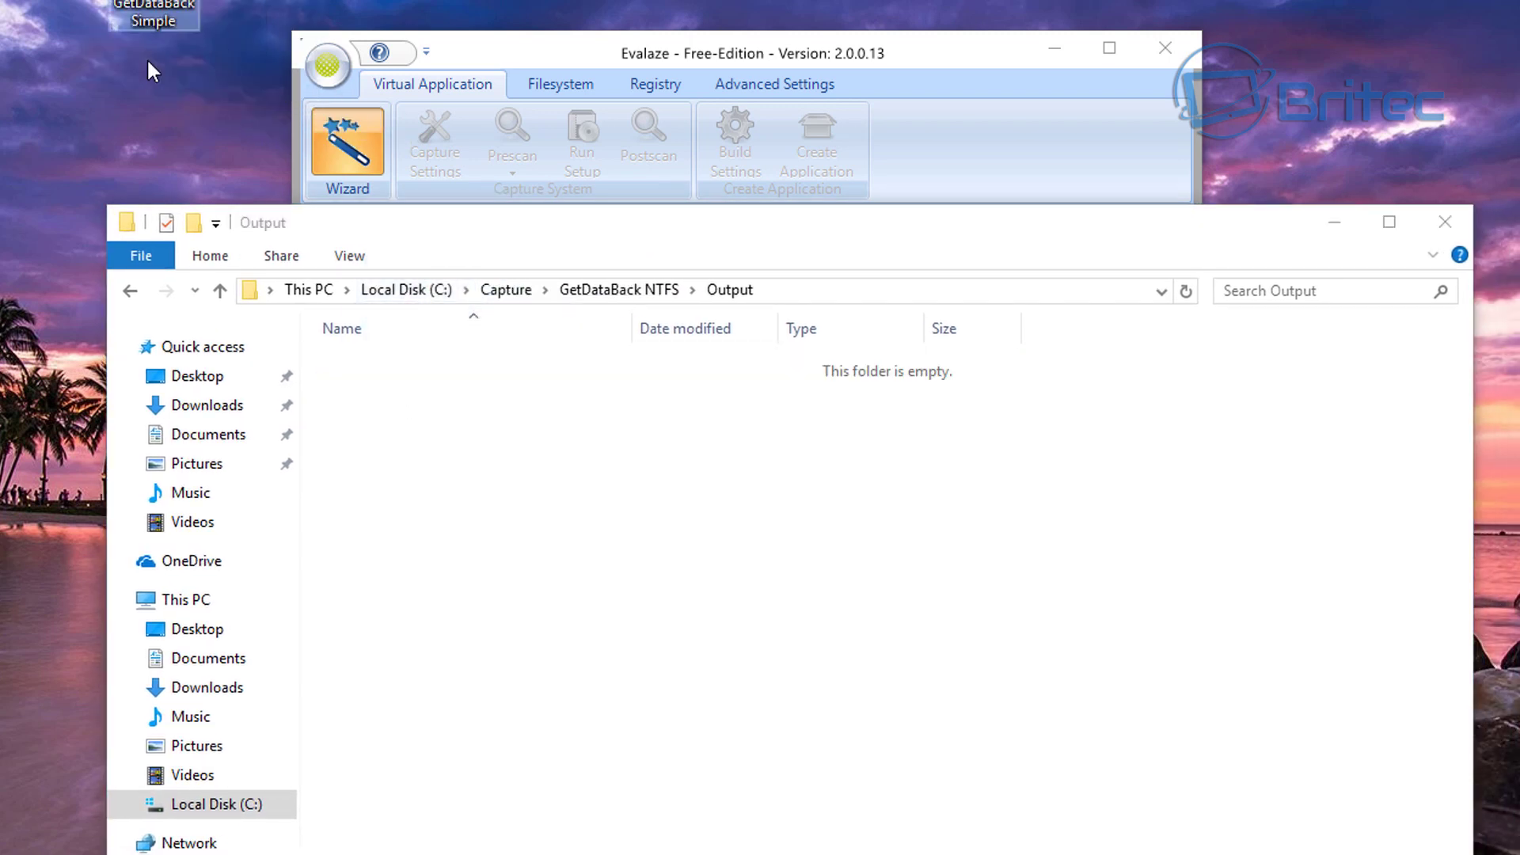
left_click(1333, 224)
left_click(1056, 54)
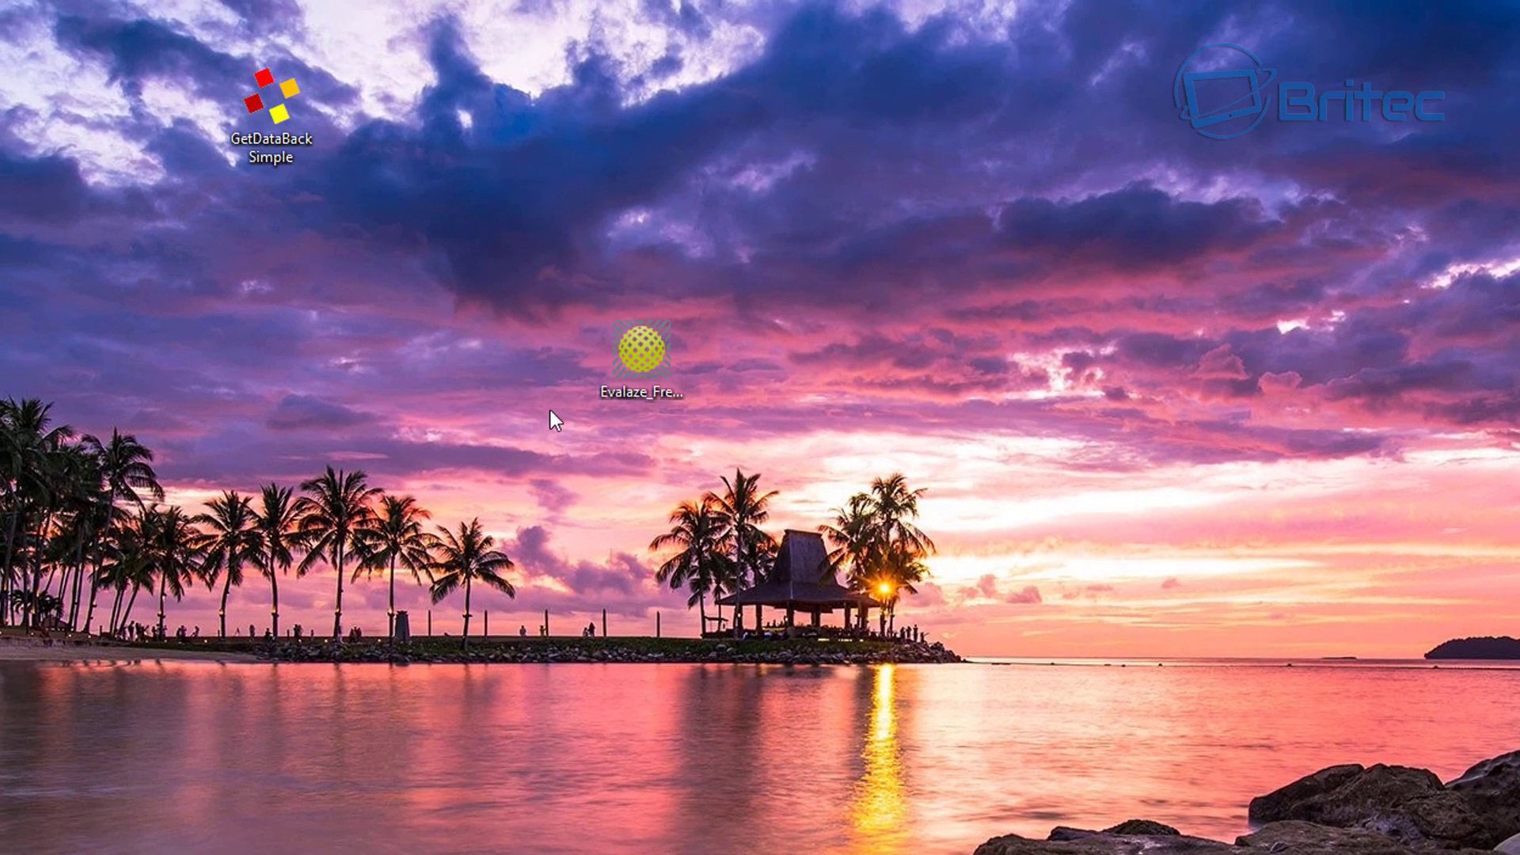
left_click_drag(311, 116, 404, 369)
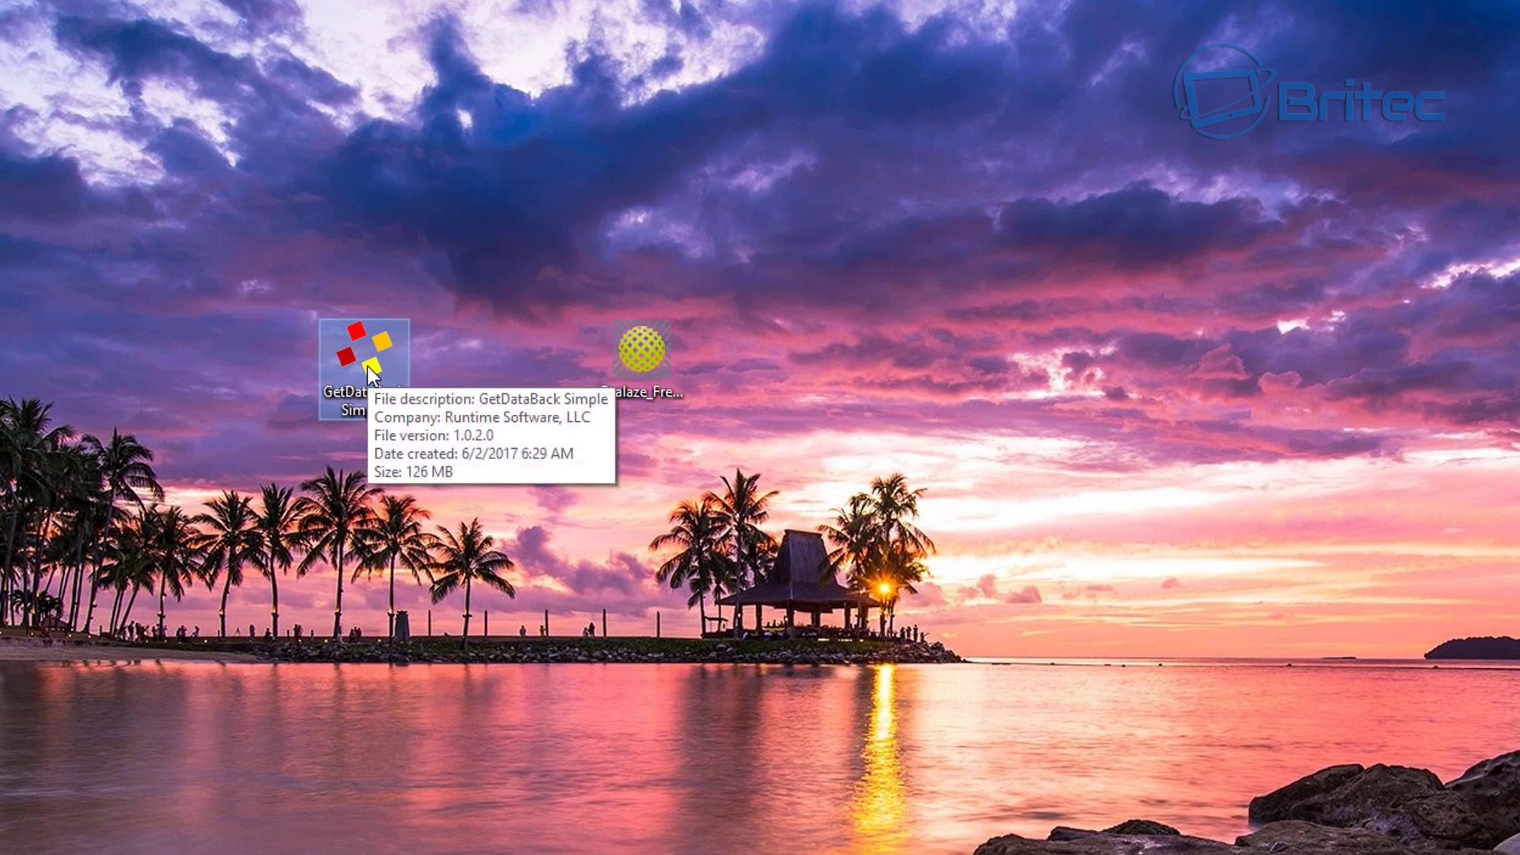
Launch the portable GetDataBack Simple from the desktop, allow it to make changes, and choose DISK0 (60.0 GB) as the drive to recover from.
right_click(365, 339)
left_click(453, 387)
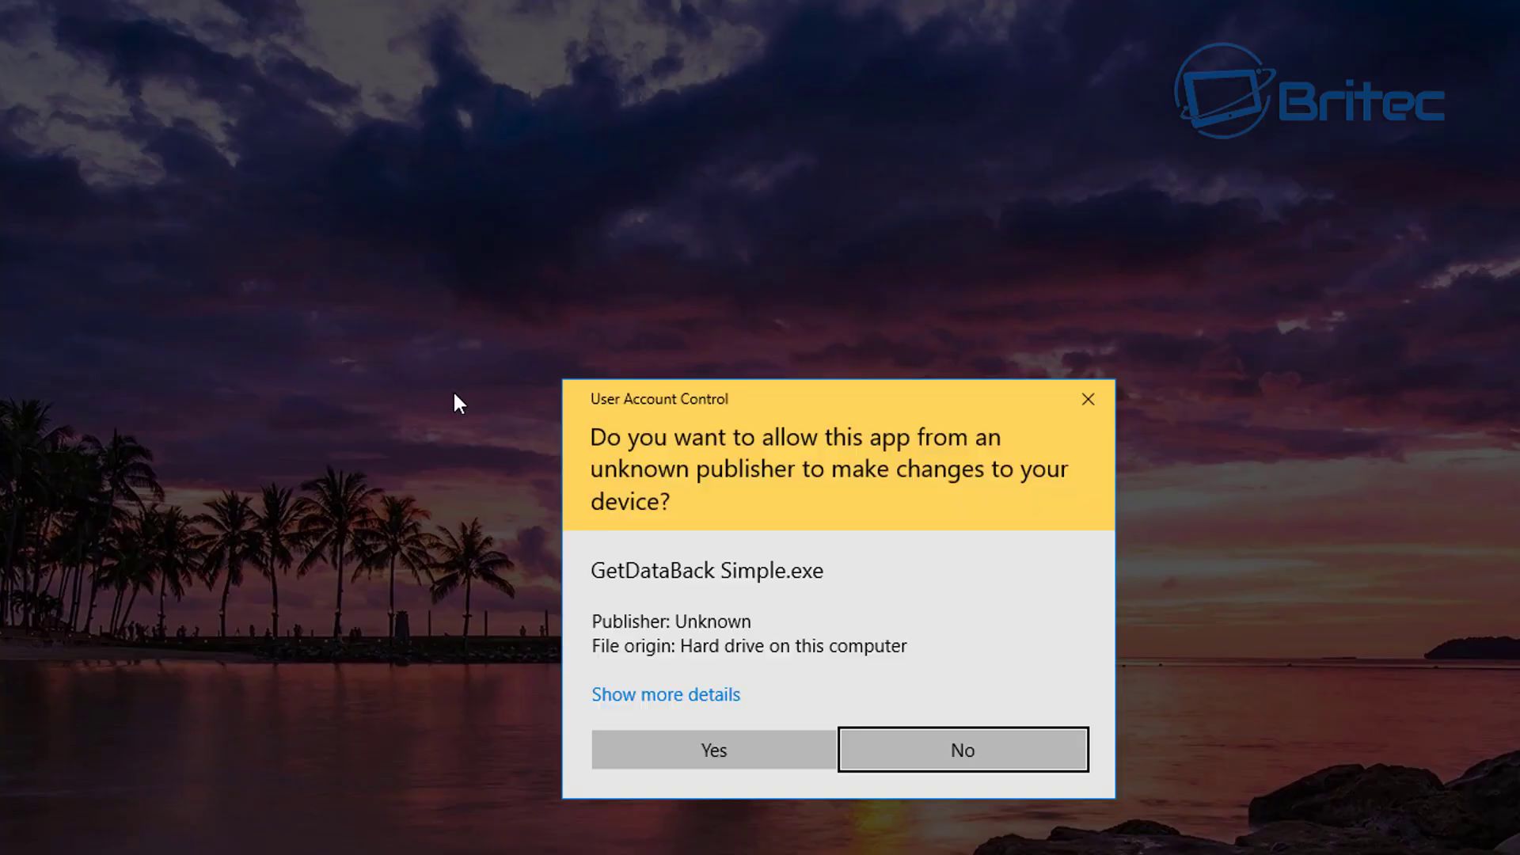
left_click(685, 746)
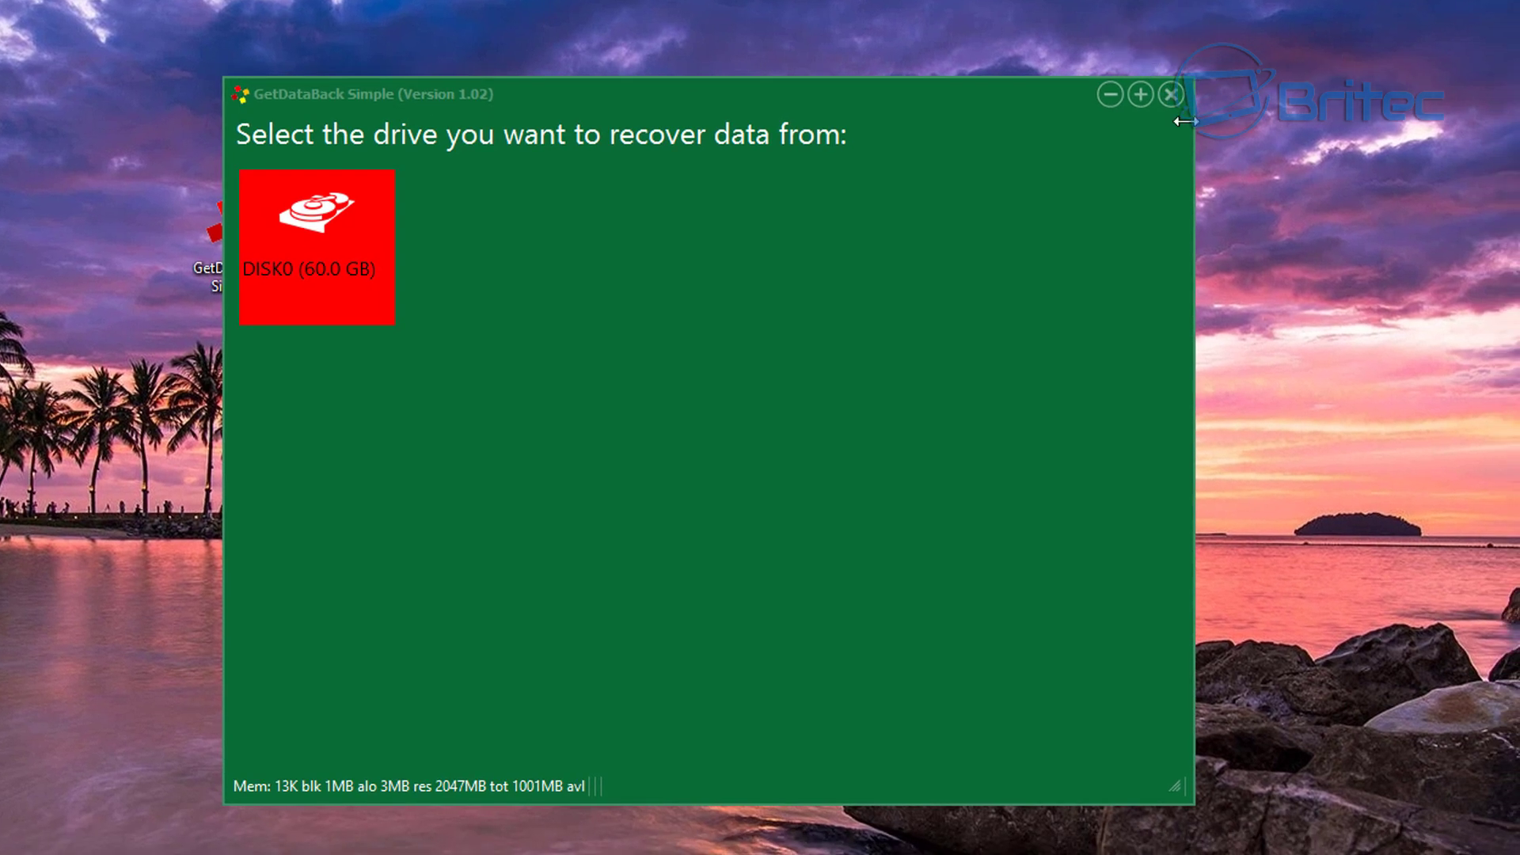
left_click(491, 357)
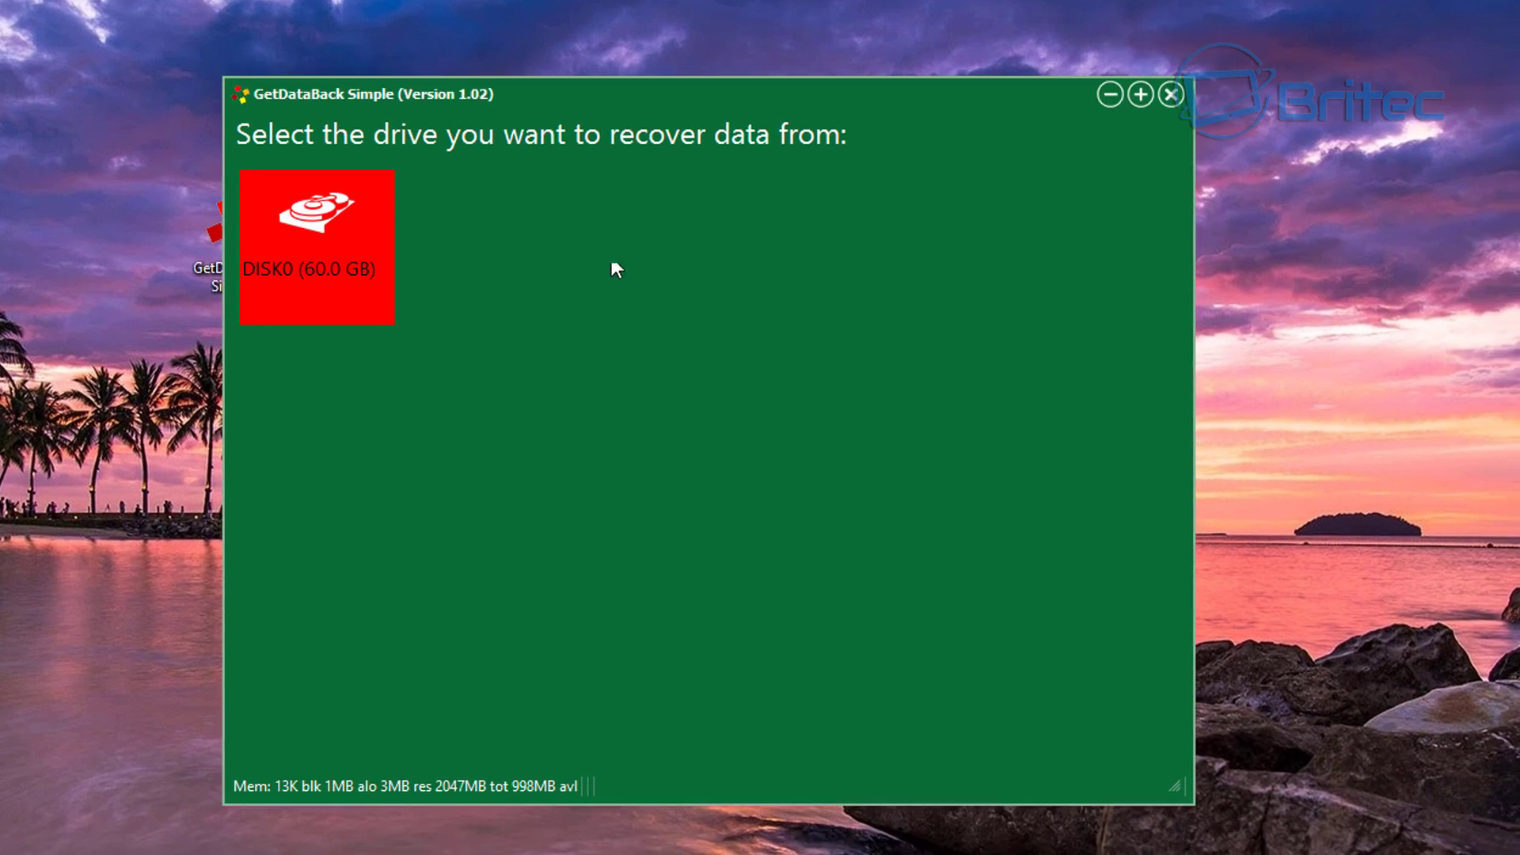
left_click(354, 245)
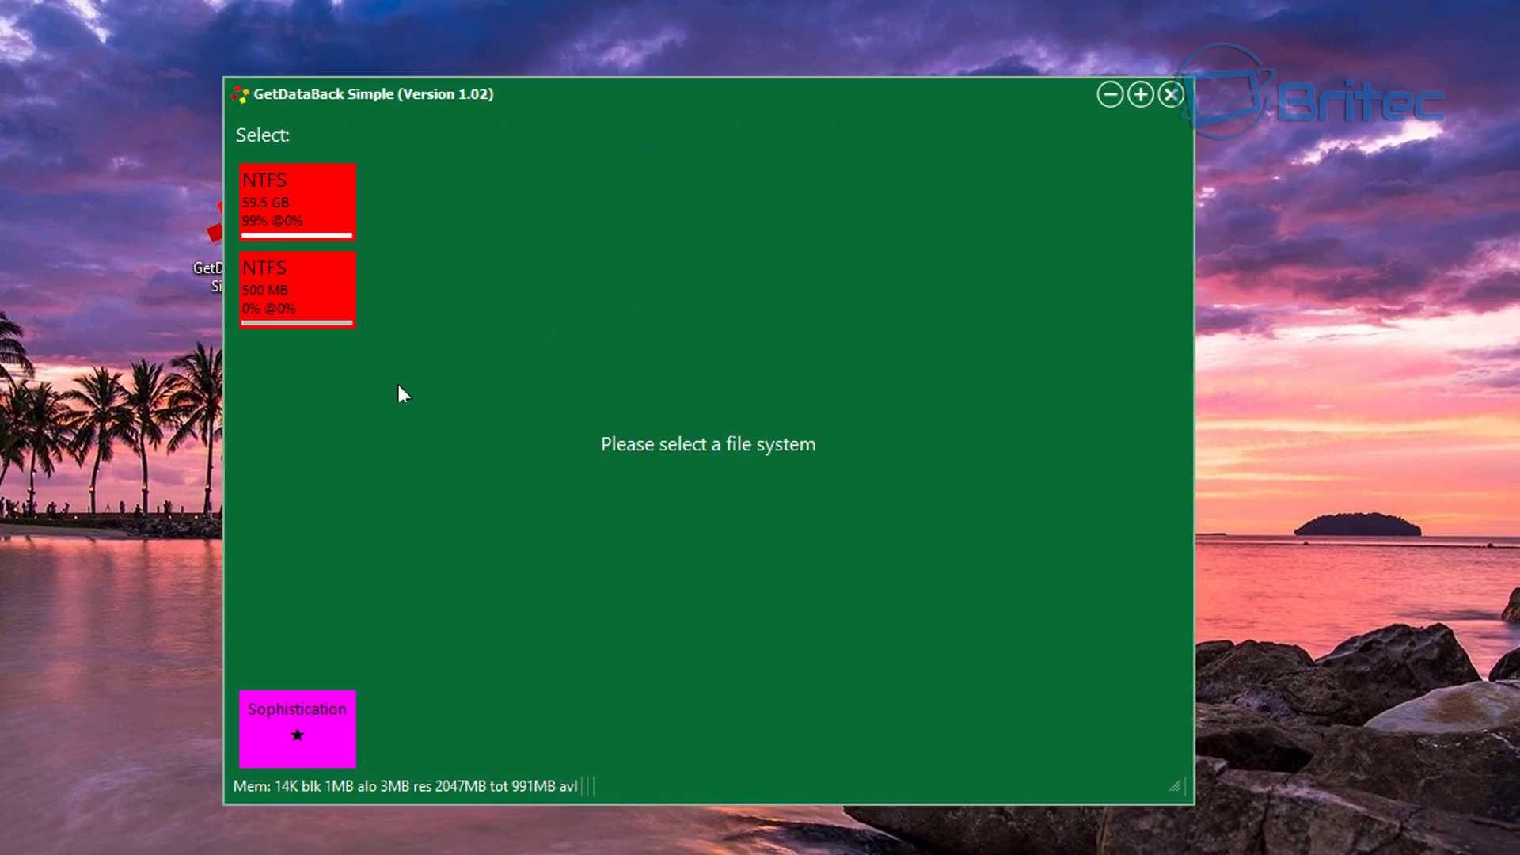